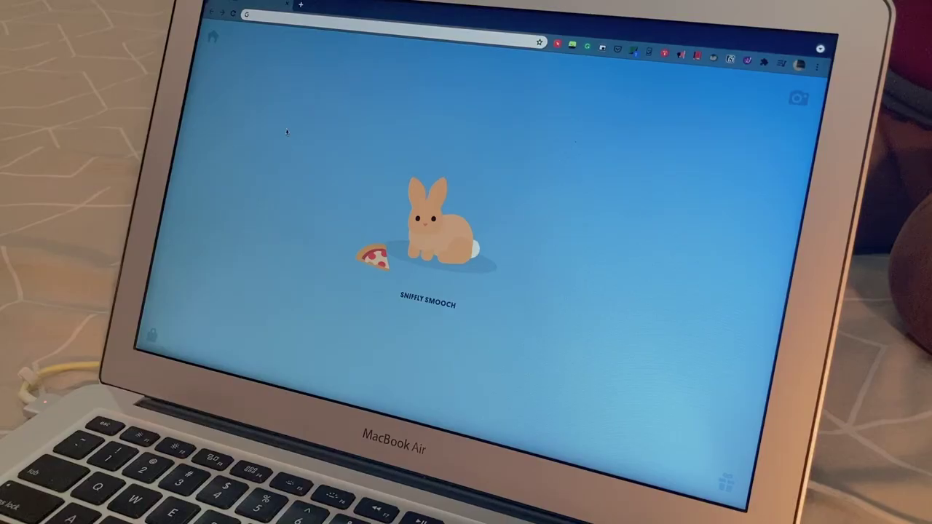
Find the Sound Of Colleagues website with a web search for "sound of colleagues", open it and turn on its sound.
type("sound")
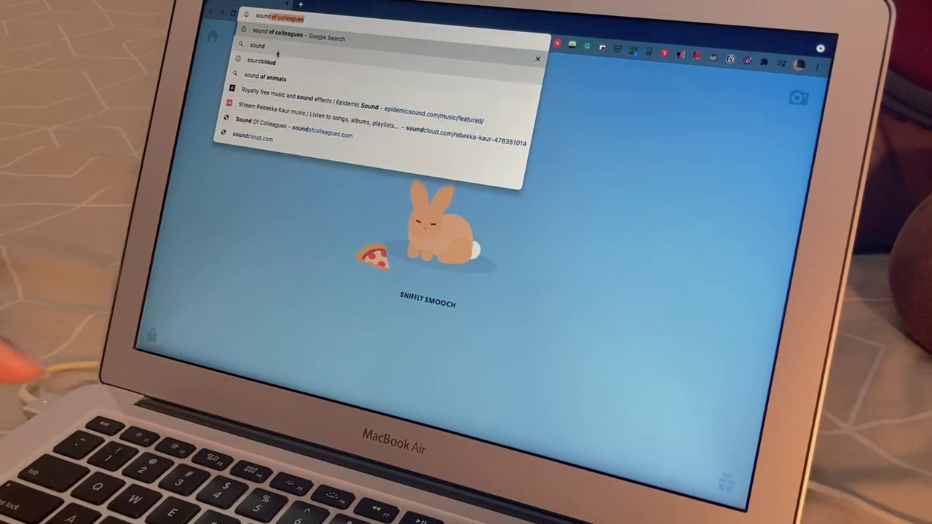
key("Return")
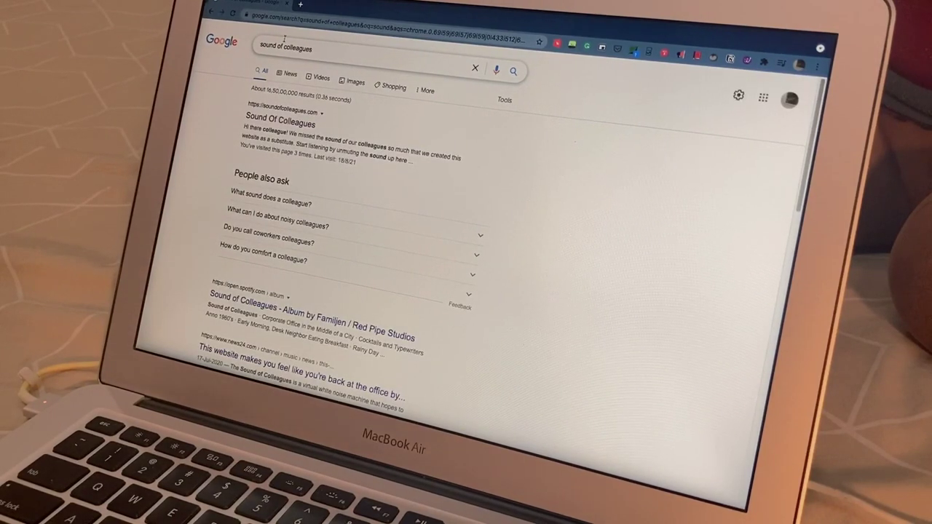
left_click(256, 121)
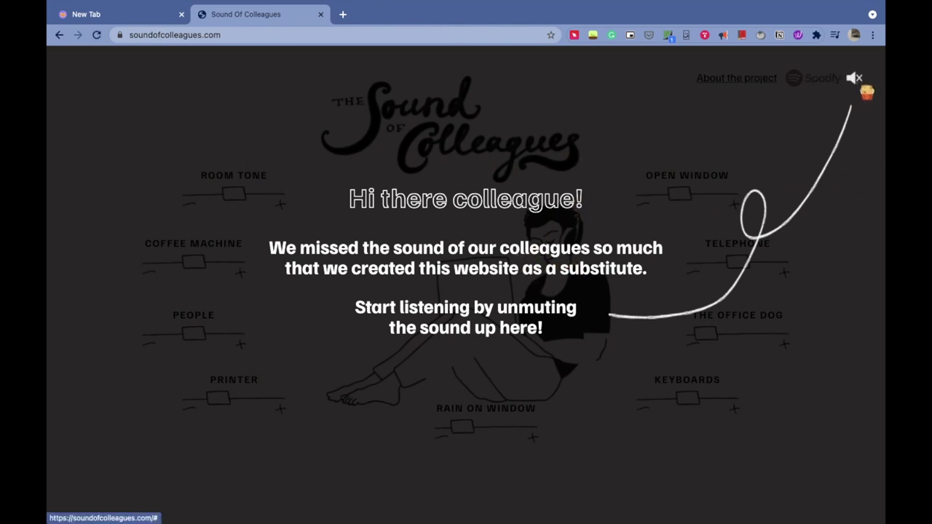
left_click(860, 86)
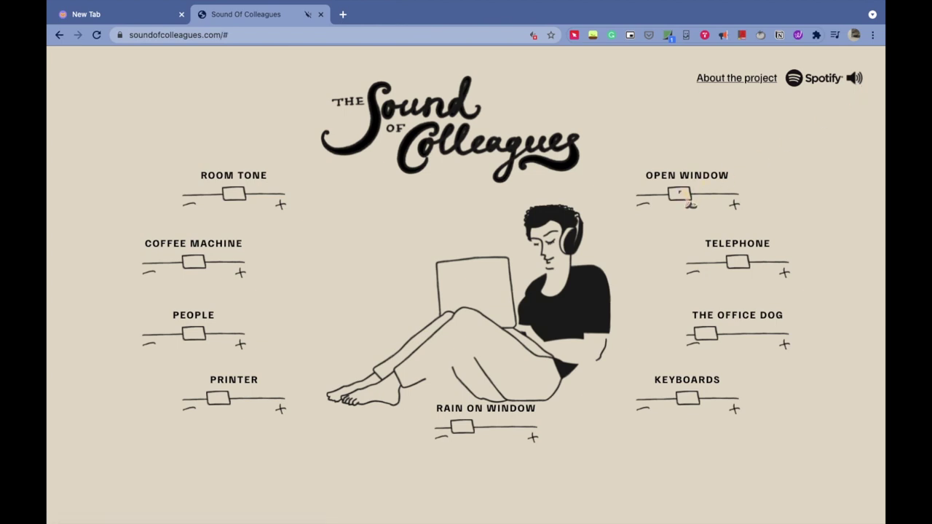
Lower the Open Window sound slightly and raise the Keyboards and Rain On Window sounds.
left_click_drag(683, 194, 670, 193)
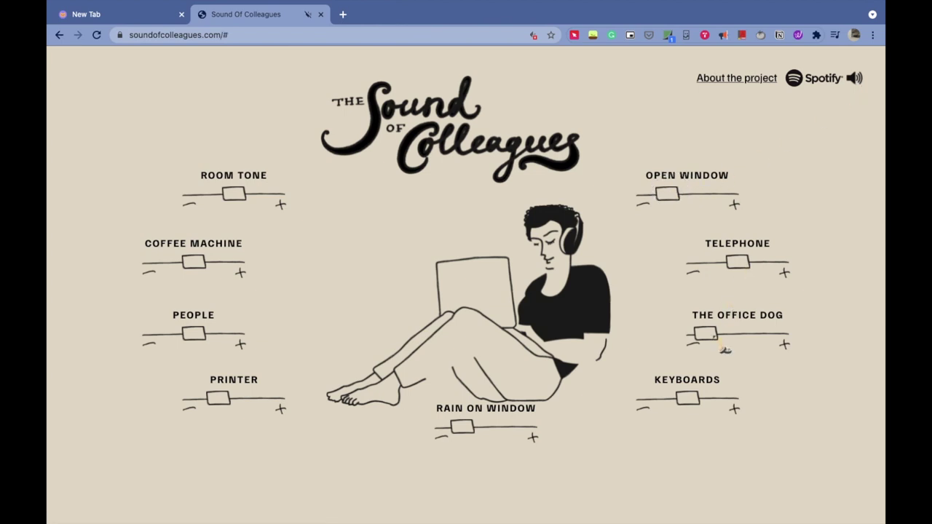
left_click_drag(690, 410, 705, 408)
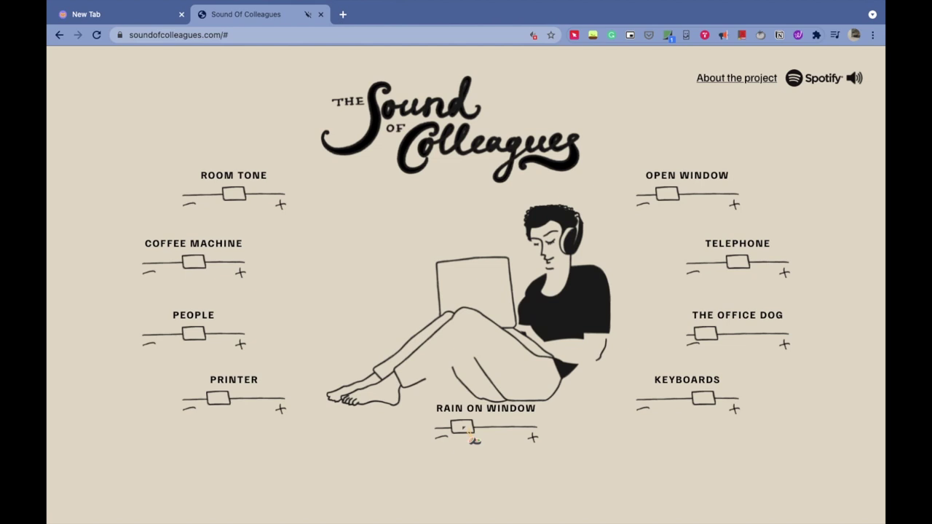
left_click_drag(469, 430, 501, 430)
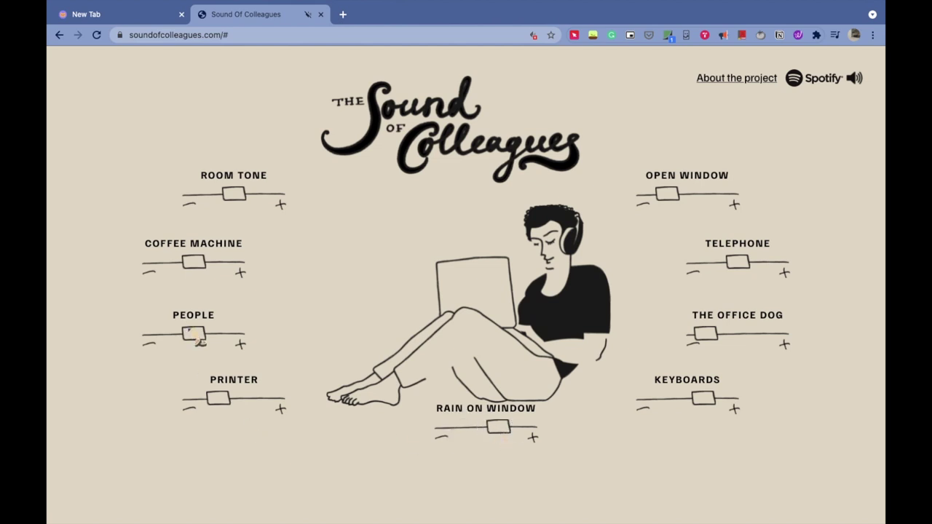
Lower the People, Room Tone and Printer sounds slightly and raise the Coffee Machine sound a little.
left_click_drag(195, 339, 179, 337)
left_click_drag(191, 266, 214, 283)
left_click_drag(249, 206, 238, 207)
key("XF86AudioRaiseVolume")
left_click_drag(231, 413, 226, 414)
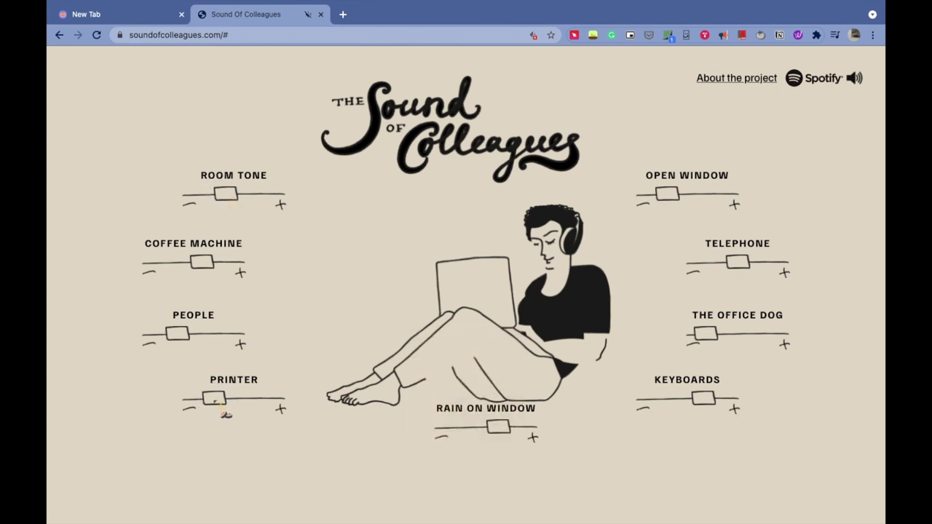
Unmute the Sound Of Colleagues site in the browser and open a new blank tab.
right_click(306, 19)
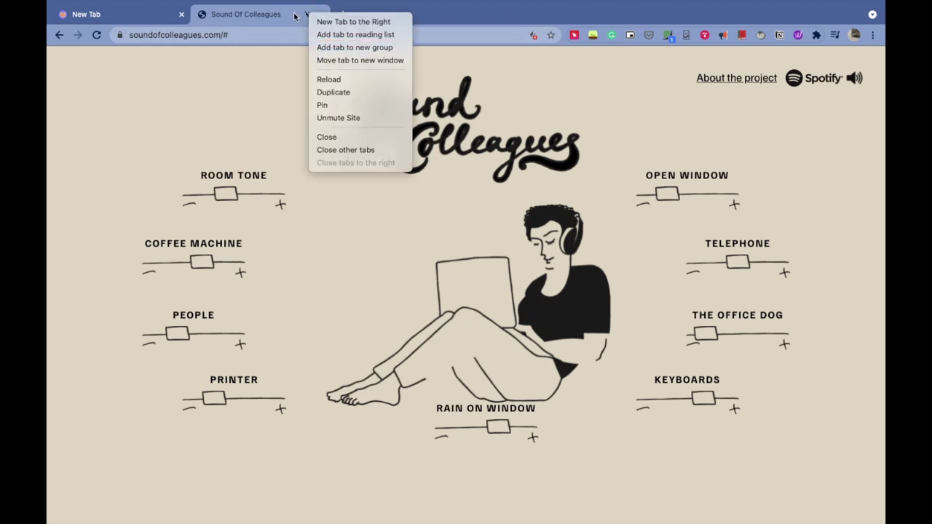
left_click(329, 118)
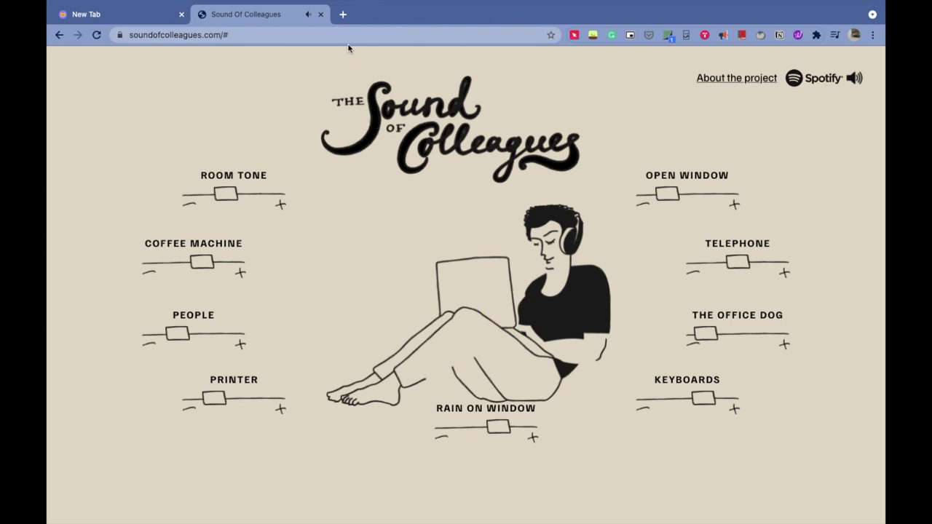
left_click(343, 13)
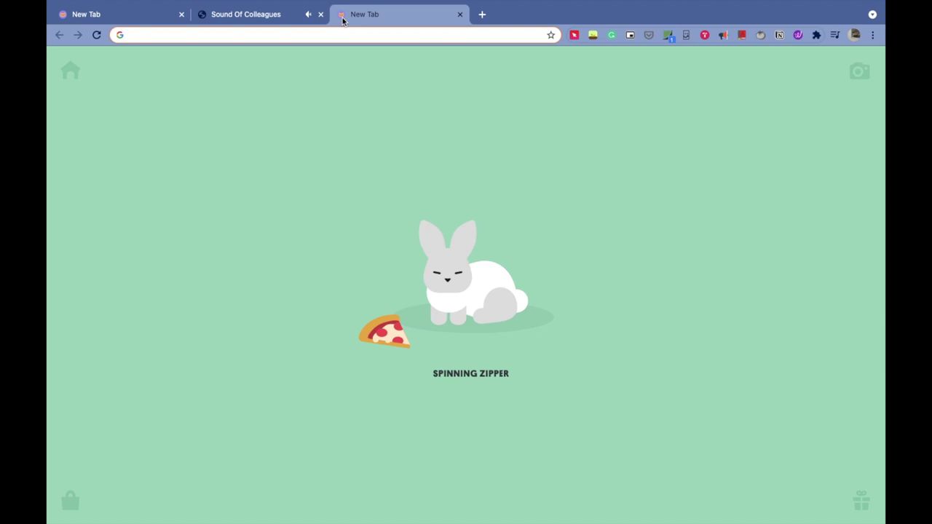
left_click(343, 36)
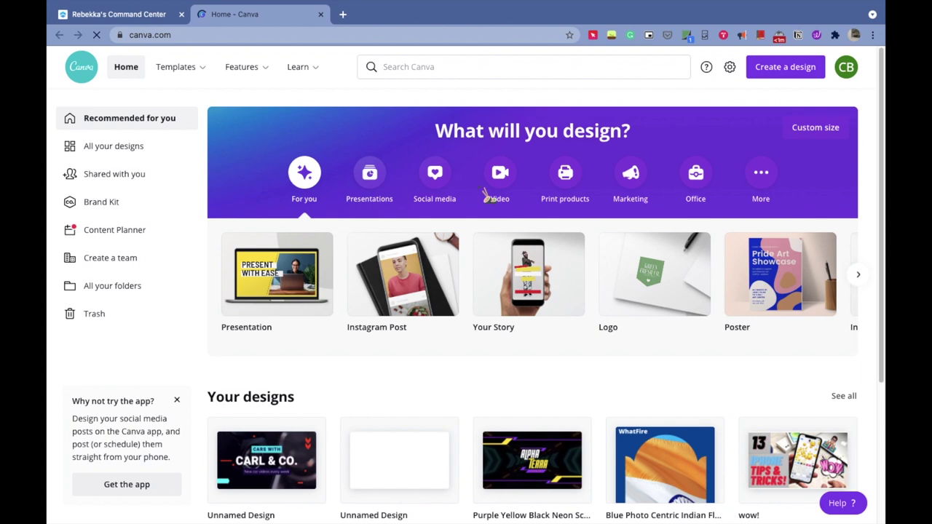
Try to add a new tile to the Idenati command center using the suggested Pinterest Business template.
left_click(114, 10)
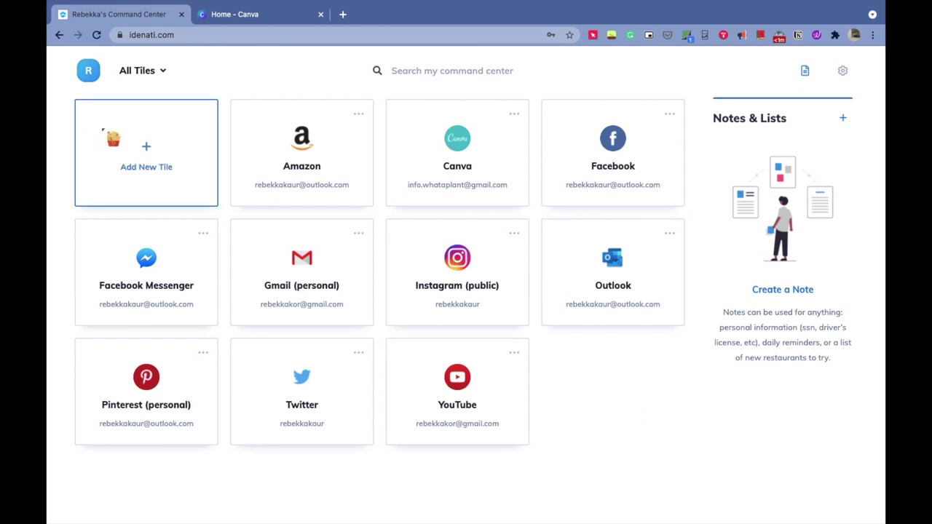
left_click(111, 139)
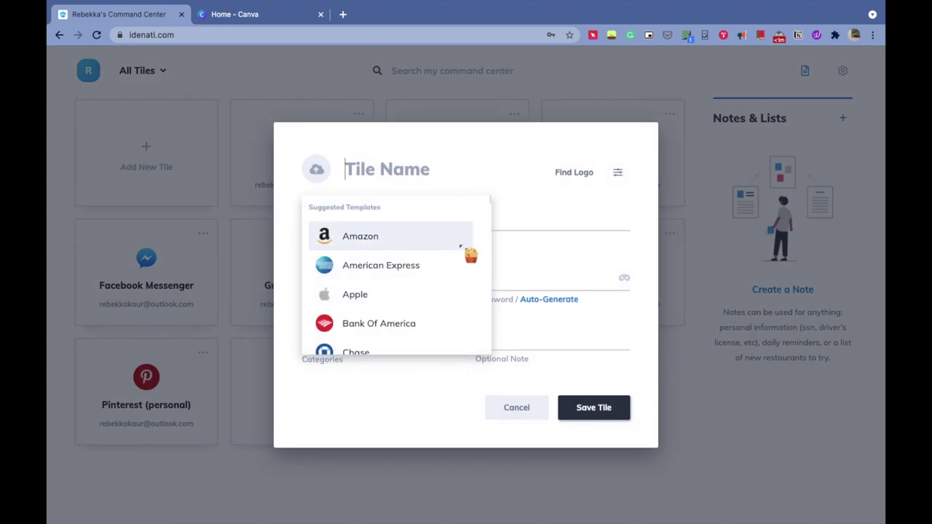
scroll(492, 204, "down", 15)
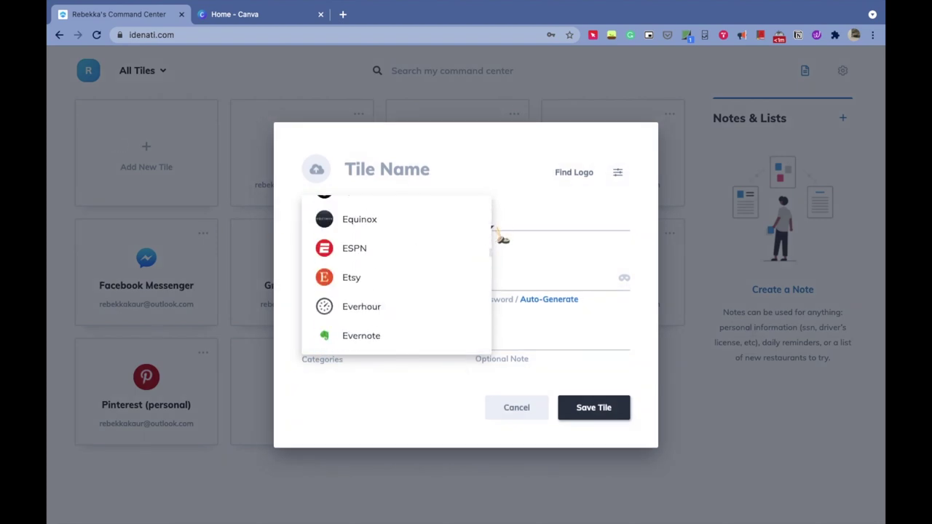
left_click_drag(491, 252, 491, 302)
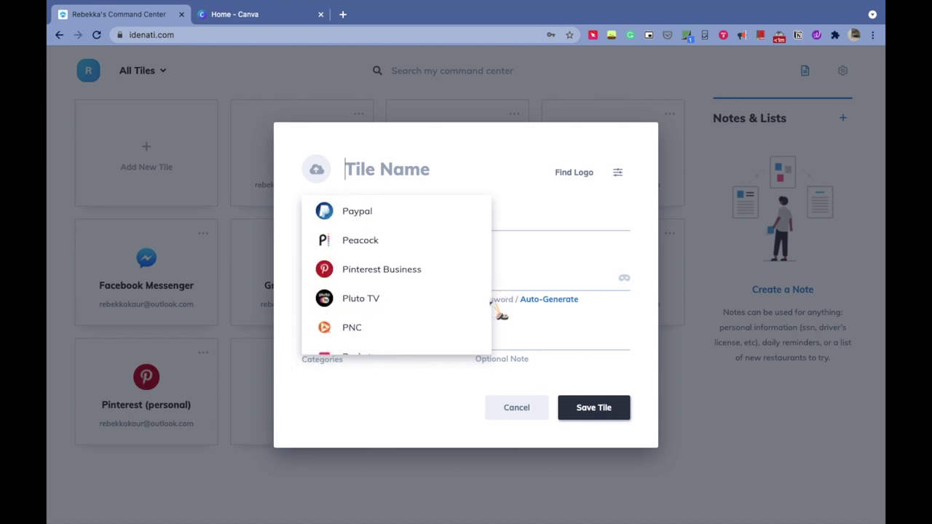
left_click(437, 271)
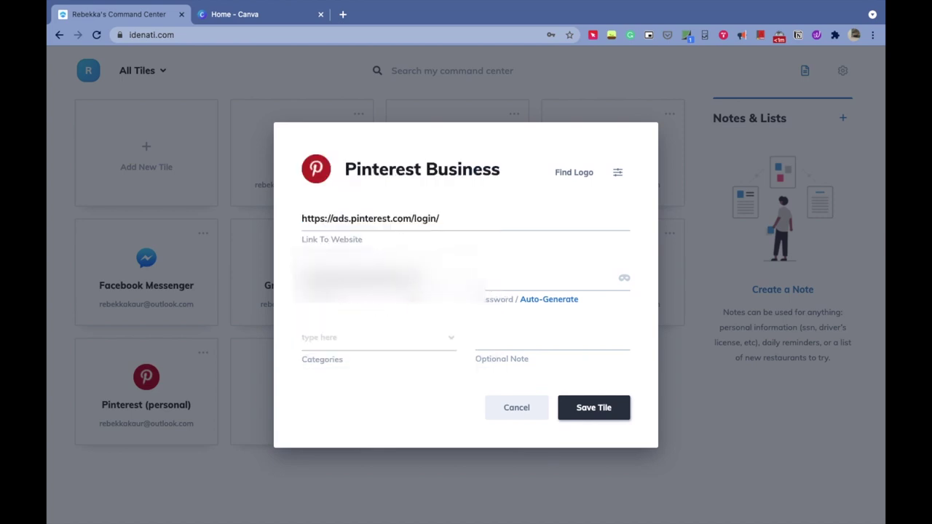
left_click(512, 277)
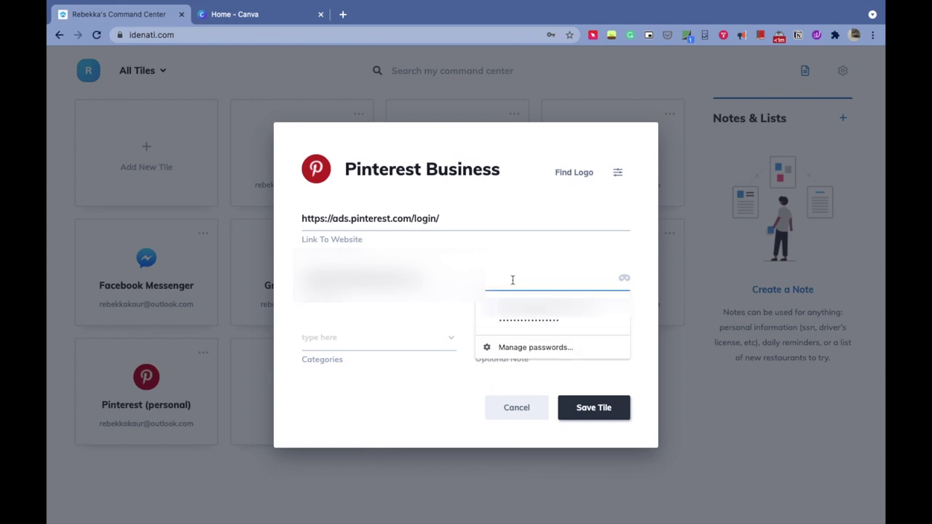
left_click(363, 343)
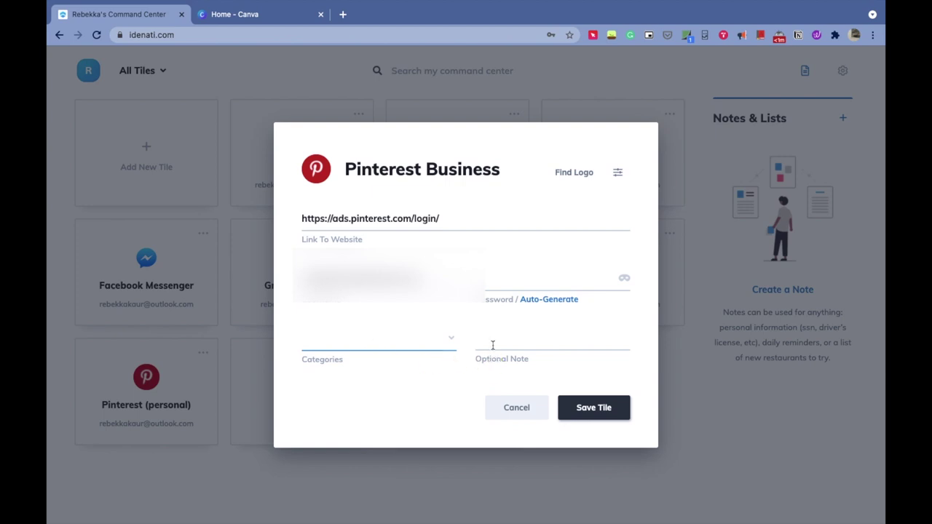
left_click(581, 412)
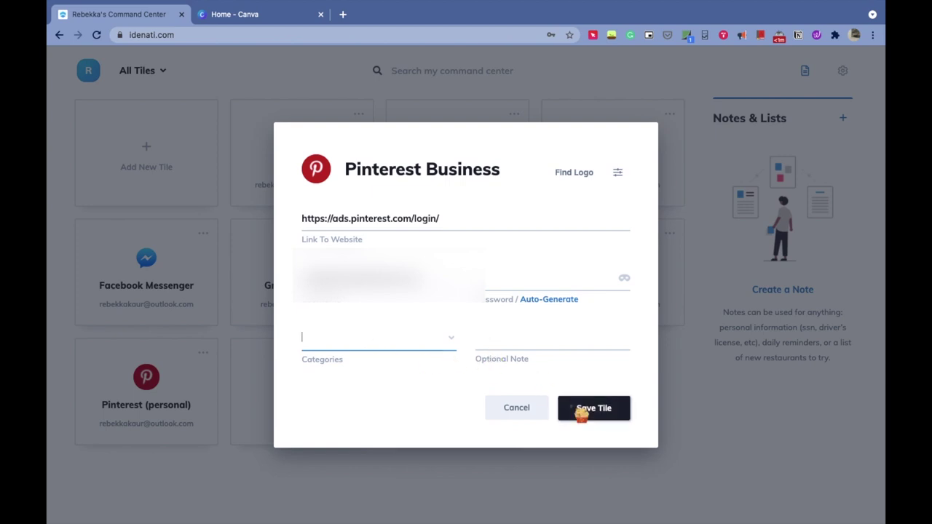
left_click(503, 418)
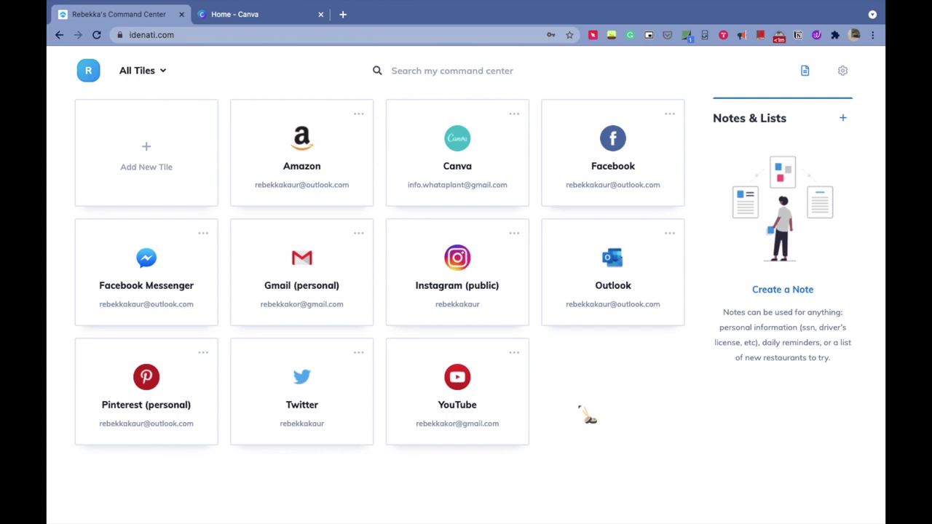
Filter the command center tiles by the email category and switch the filter to the work category.
left_click(136, 73)
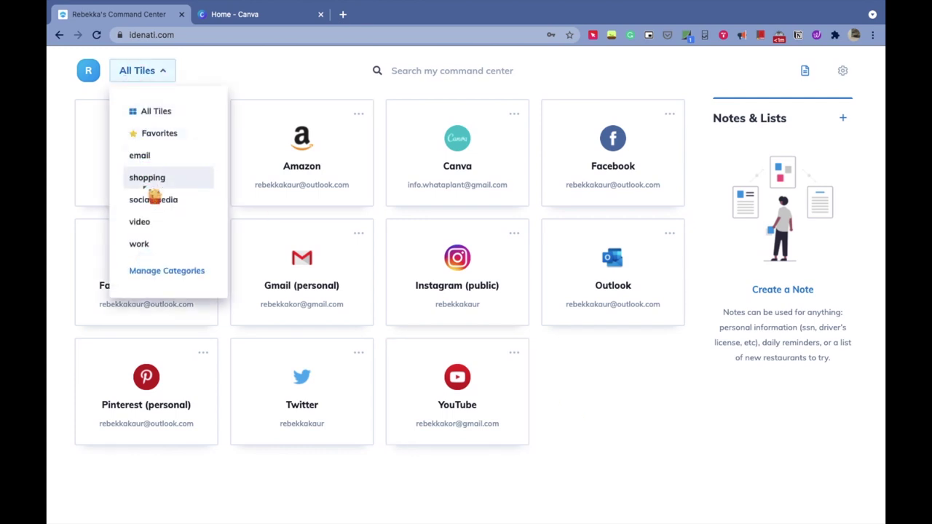
left_click(140, 155)
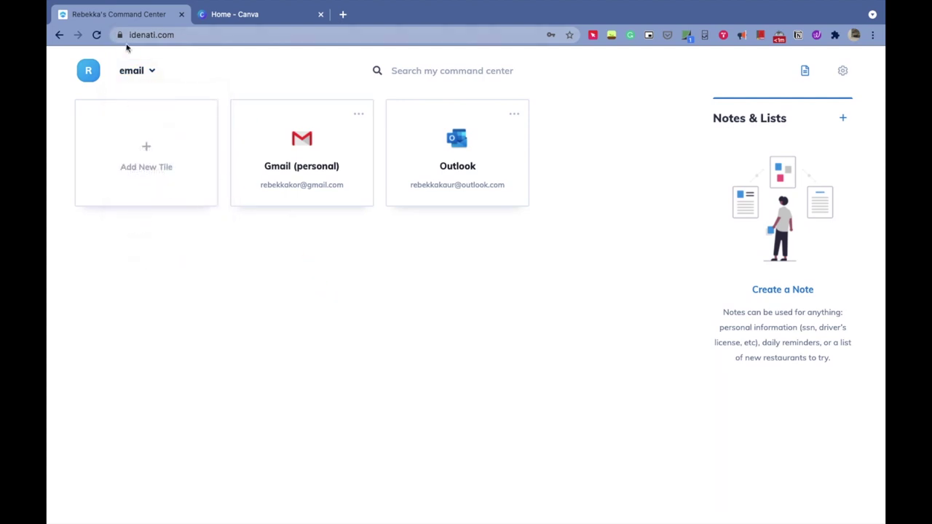
left_click(150, 73)
left_click(149, 246)
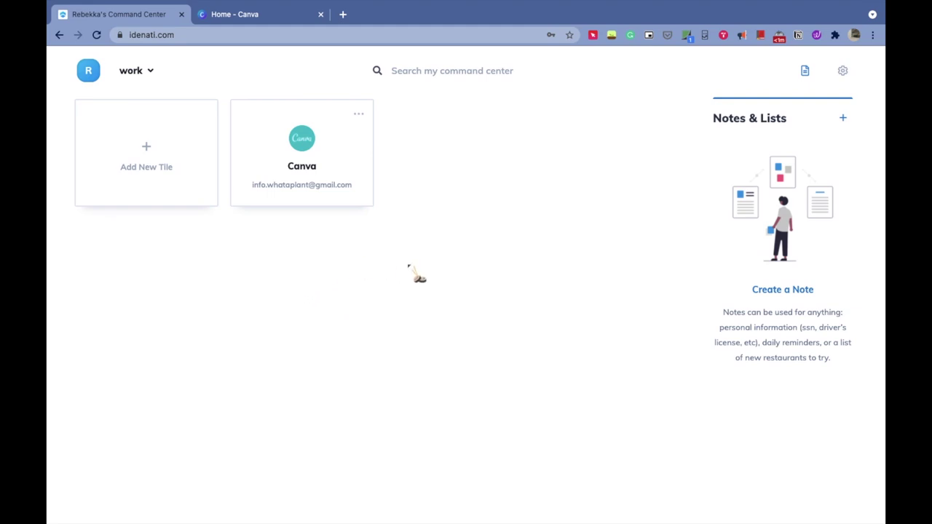
Create a note titled "Canva projects to-do" with the checklist item "create a thumbnail for my next video".
type("Canva")
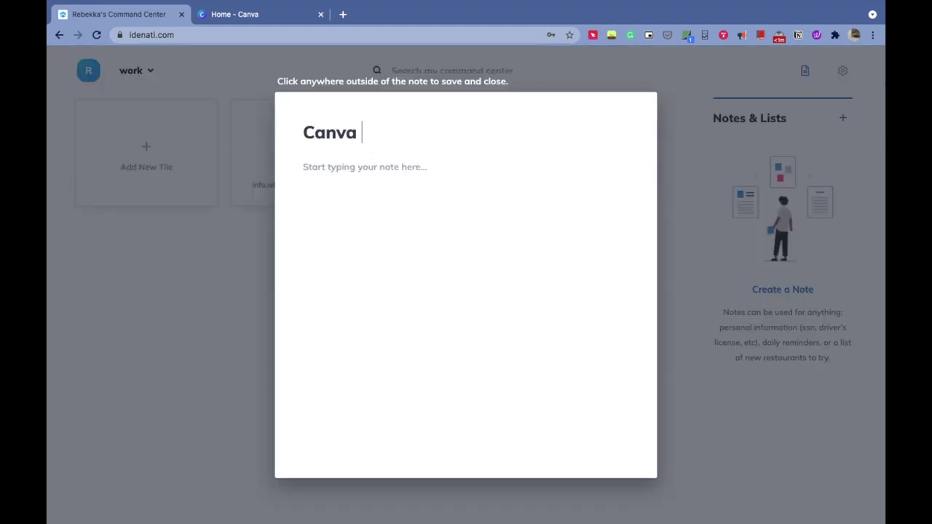
type(" projects to-do")
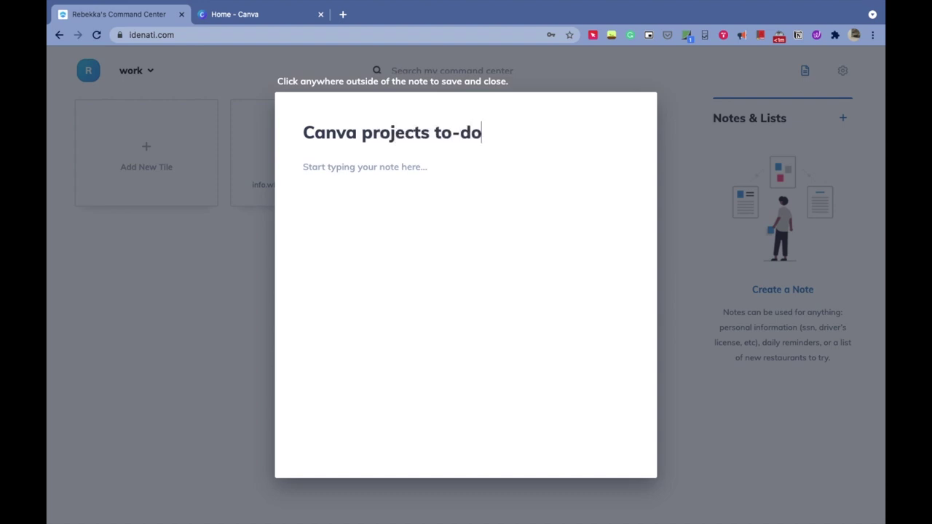
left_click(491, 442)
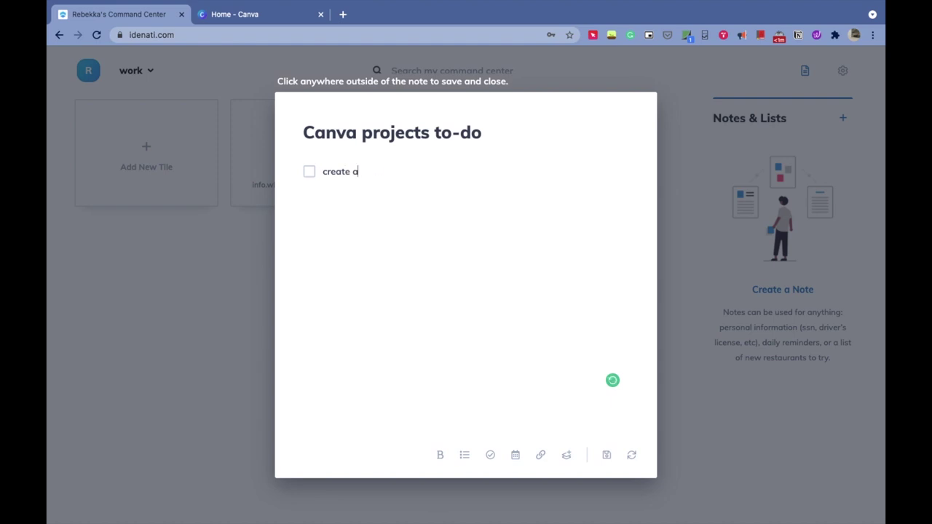
type("thumbnail for my next video")
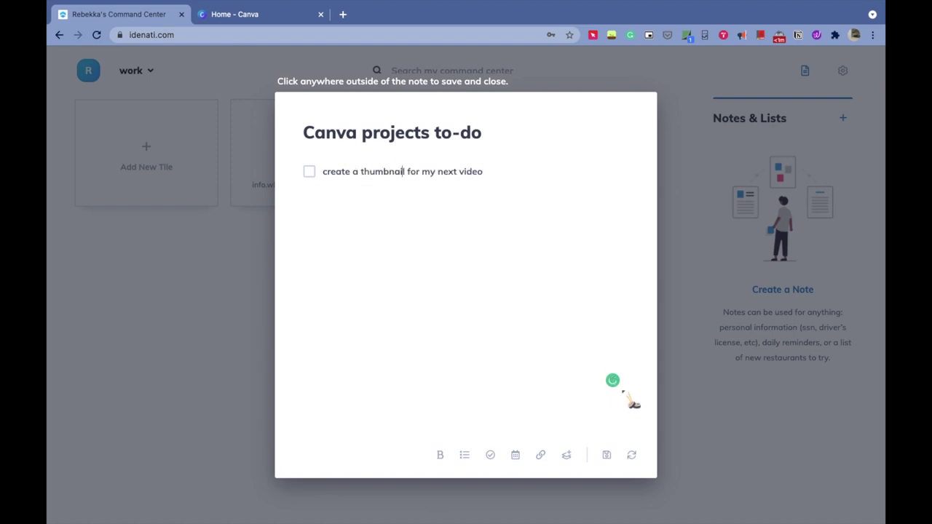
Add the checklist item "create presentation slide for my next project" to the note, and save and close it.
key("Return")
type("create prsent")
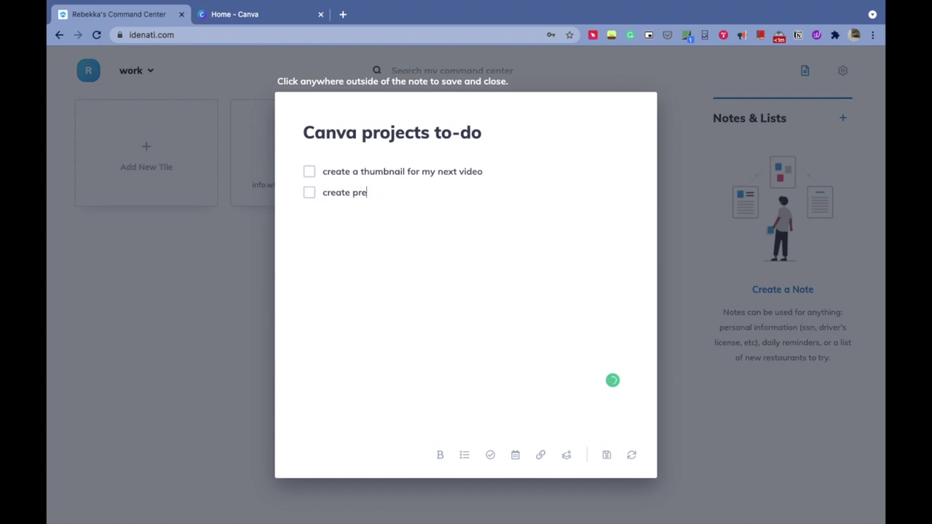
type("sentation slide for ")
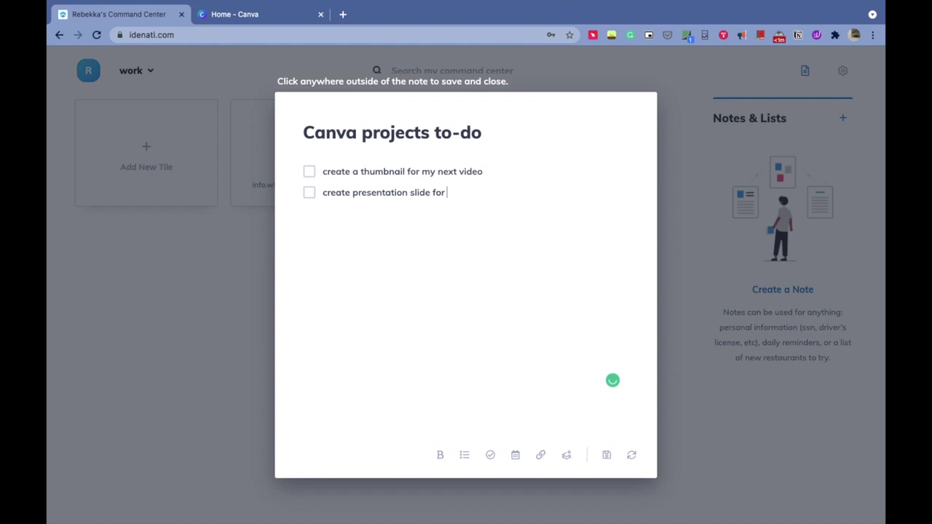
type("my next project")
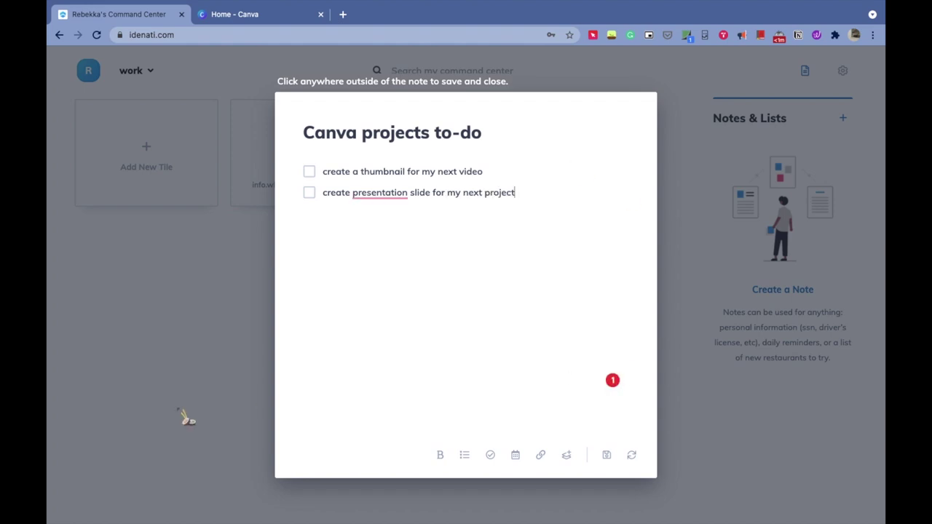
left_click(180, 413)
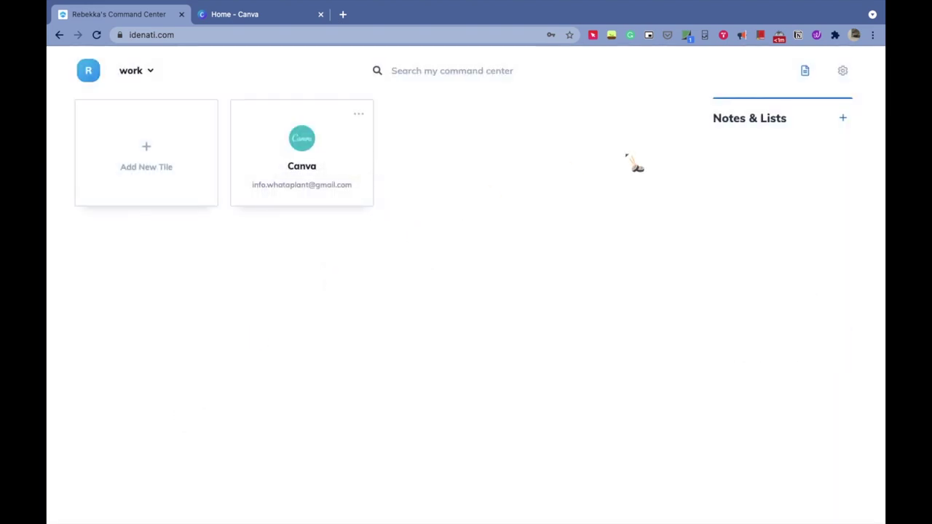
Show all tiles again and open the saved "Canva projects to-do" note.
left_click(154, 77)
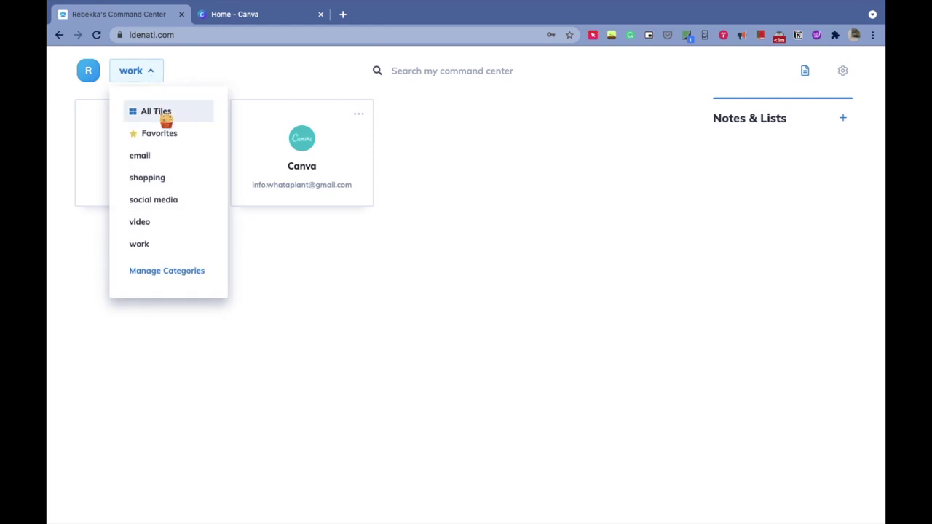
left_click(162, 115)
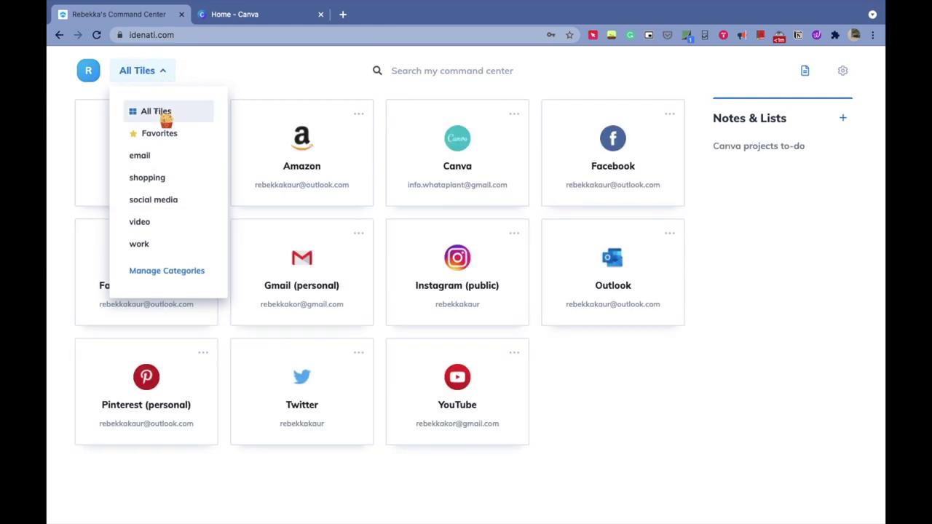
left_click(781, 149)
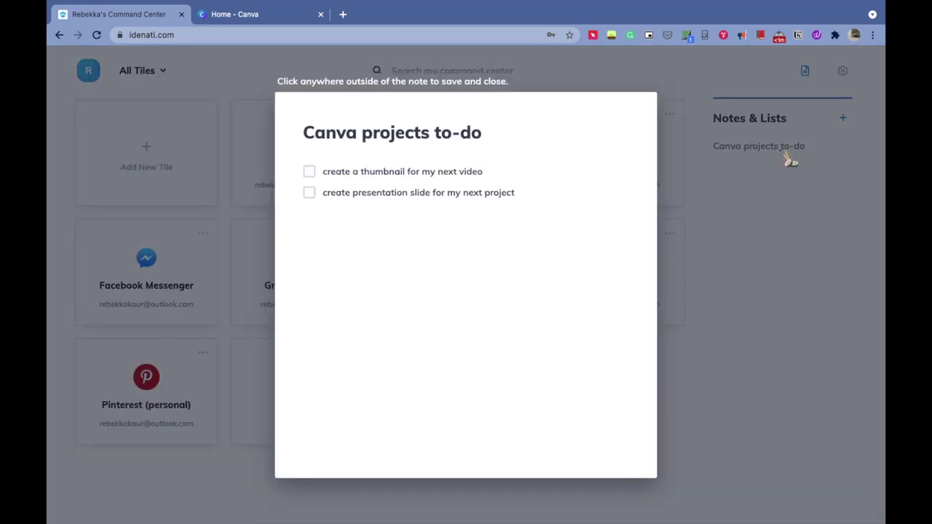
Close the open "Canva projects to-do" note.
left_click(776, 259)
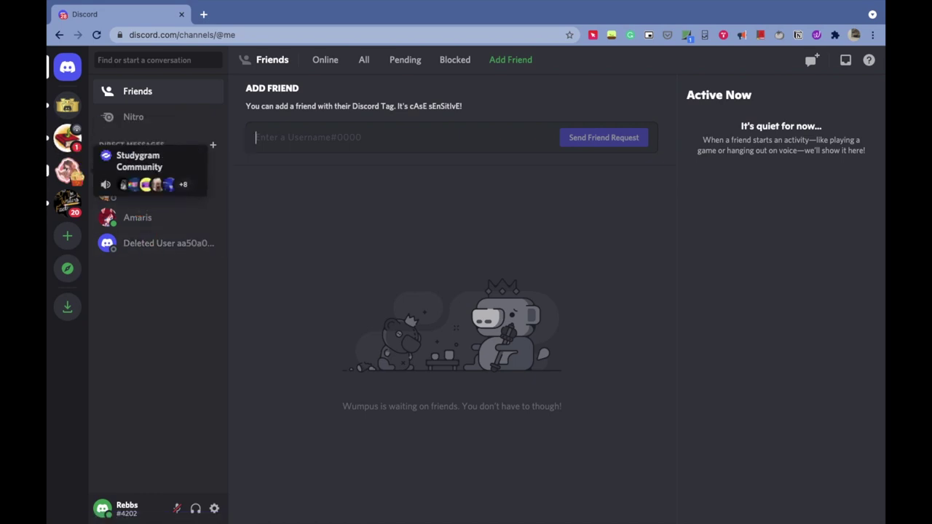
Switch to Discord, open the Studygram Community server and go to its social-media-plugs channel.
left_click(67, 169)
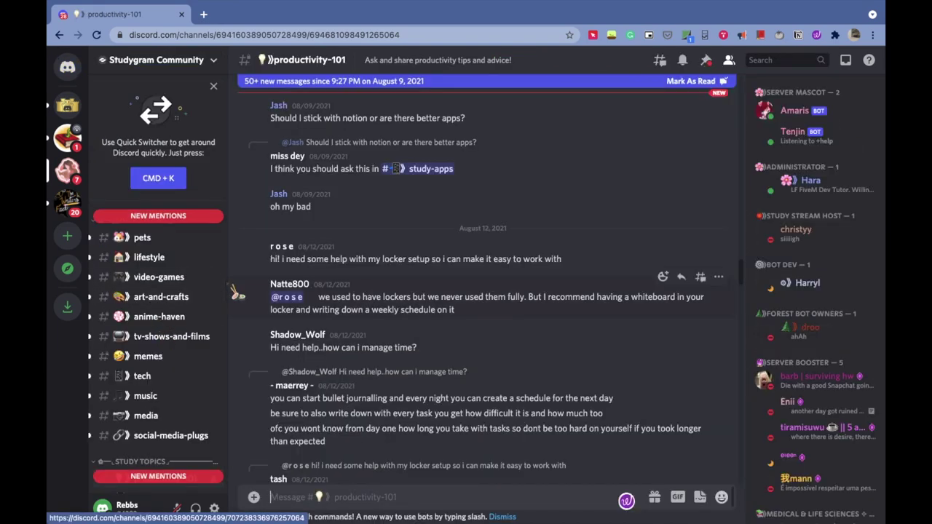
scroll(227, 295, "down", 3)
scroll(228, 295, "down", 1)
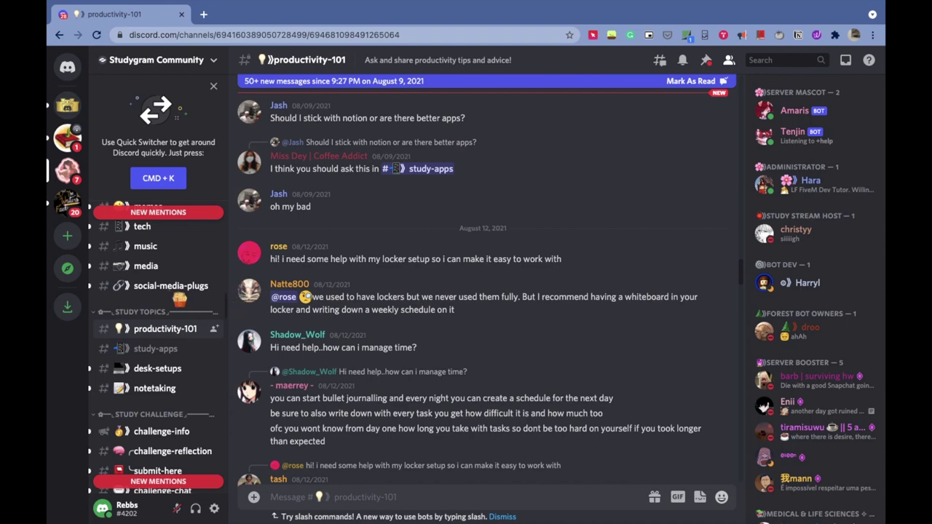
left_click(171, 291)
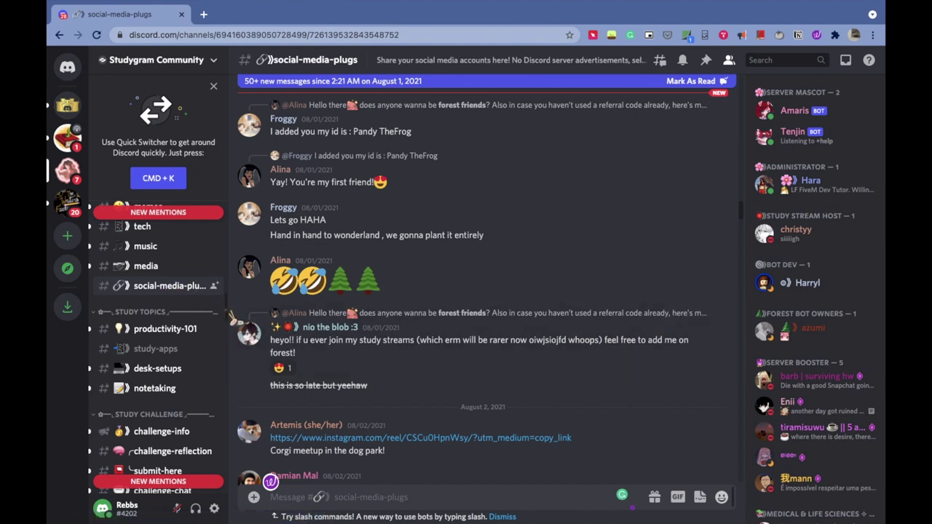
Open the productivity-101 channel under Study Topics and go to its most recent messages.
scroll(227, 320, "down", 2)
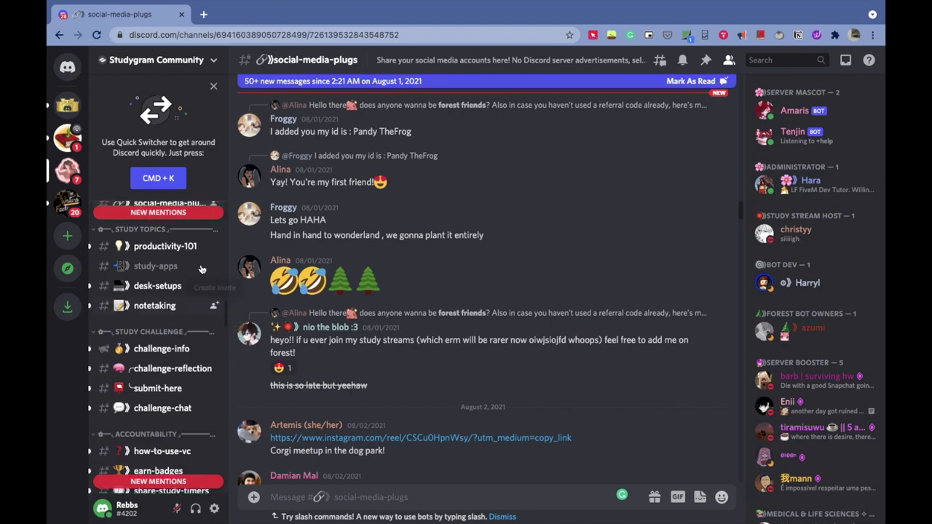
left_click(208, 251)
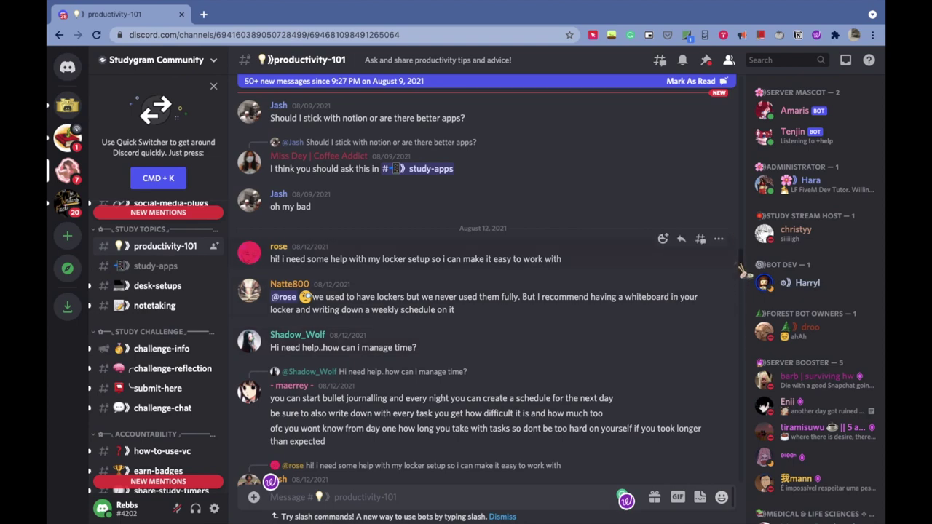
left_click_drag(740, 262, 734, 475)
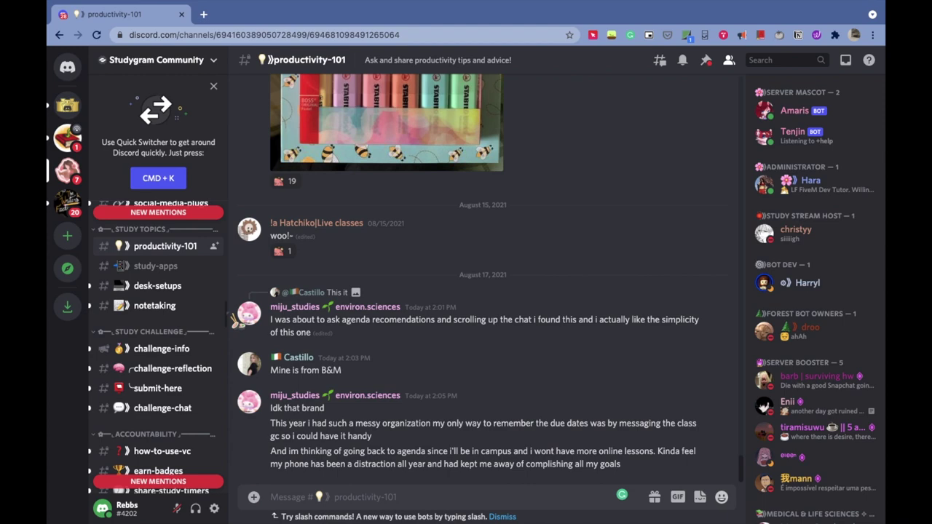
Look through the Studygram Community channel list, from the accountability channels down to the bot commands and back up to the study streams.
scroll(232, 324, "down", 5)
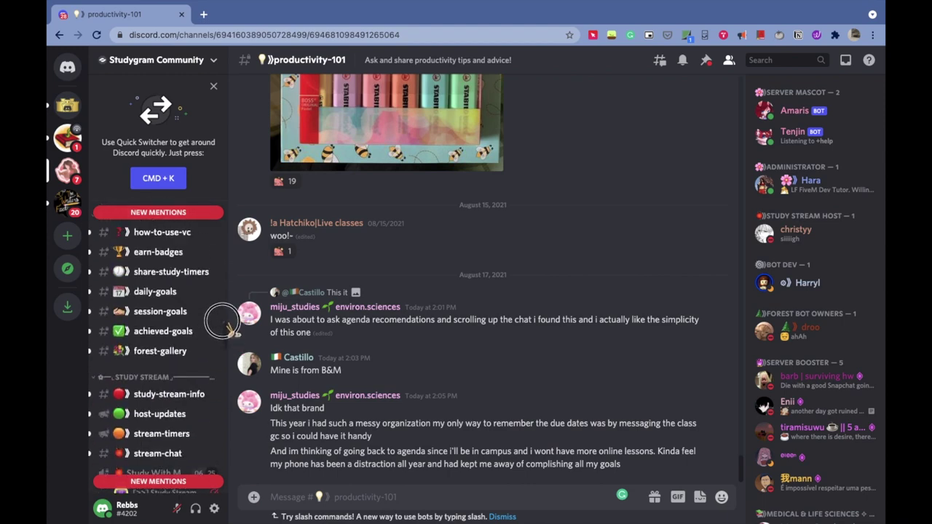
scroll(226, 324, "up", 4)
scroll(226, 331, "down", 5)
scroll(226, 342, "down", 1)
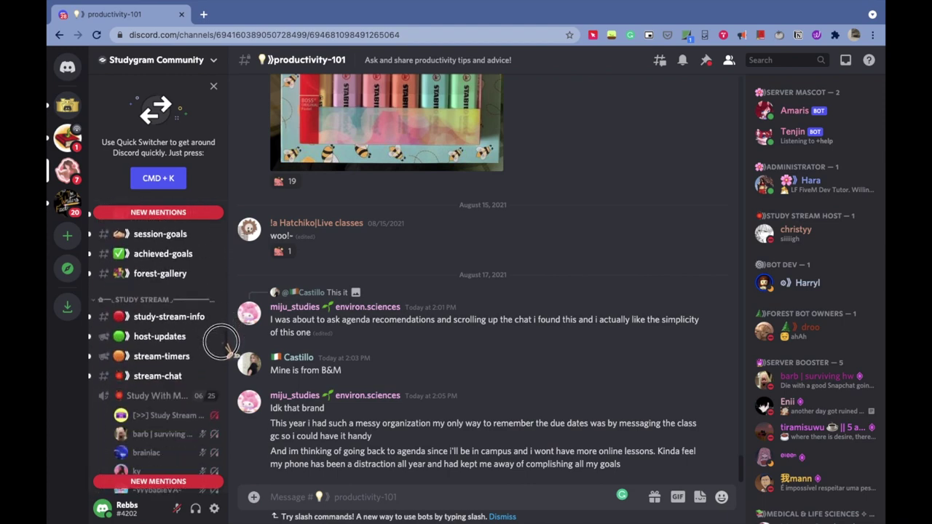
scroll(221, 350, "down", 5)
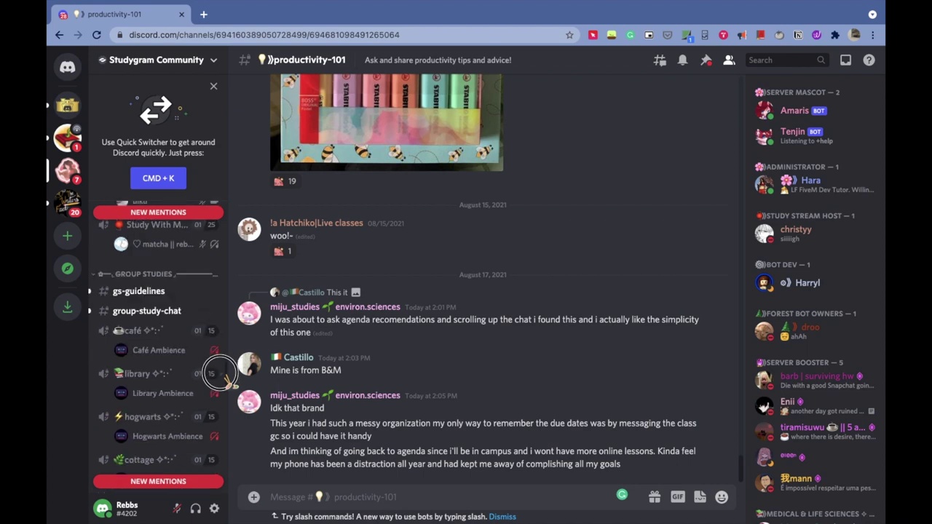
scroll(220, 375, "down", 5)
scroll(218, 408, "down", 8)
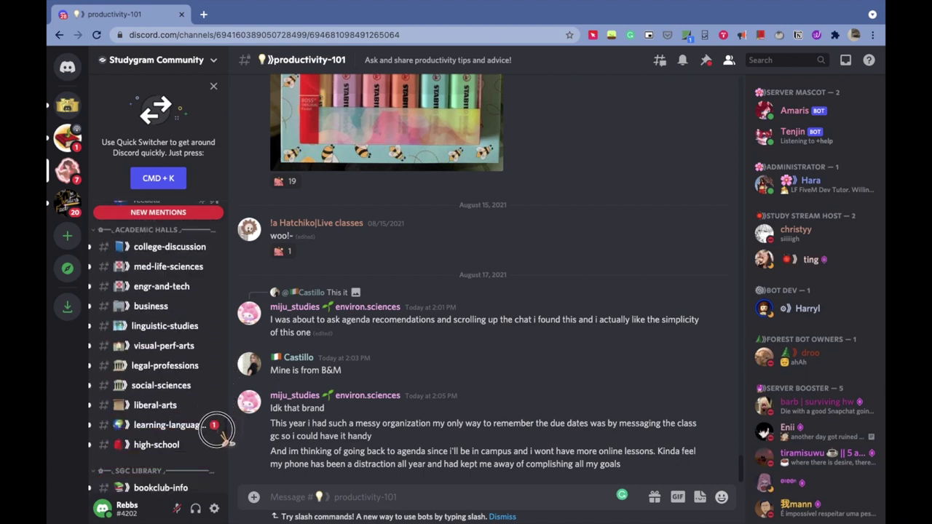
scroll(219, 429, "down", 1)
scroll(218, 431, "up", 2)
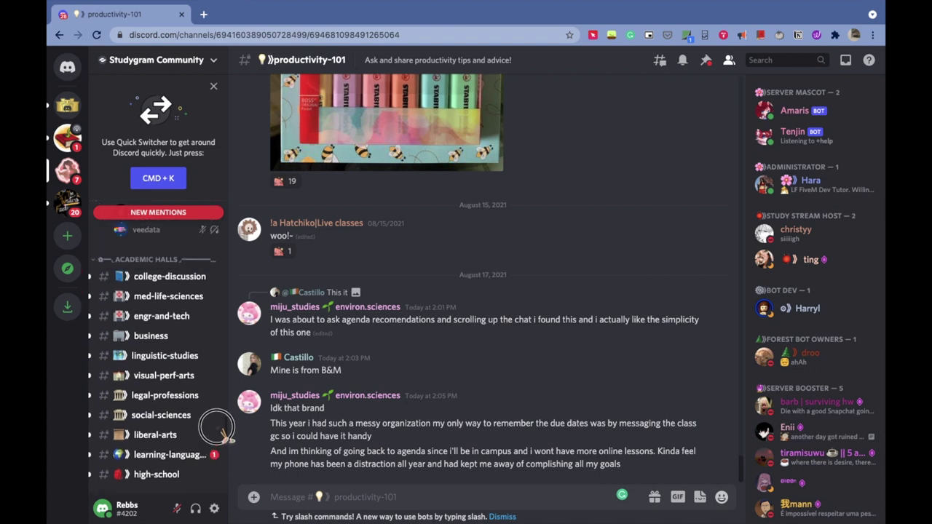
scroll(218, 432, "down", 4)
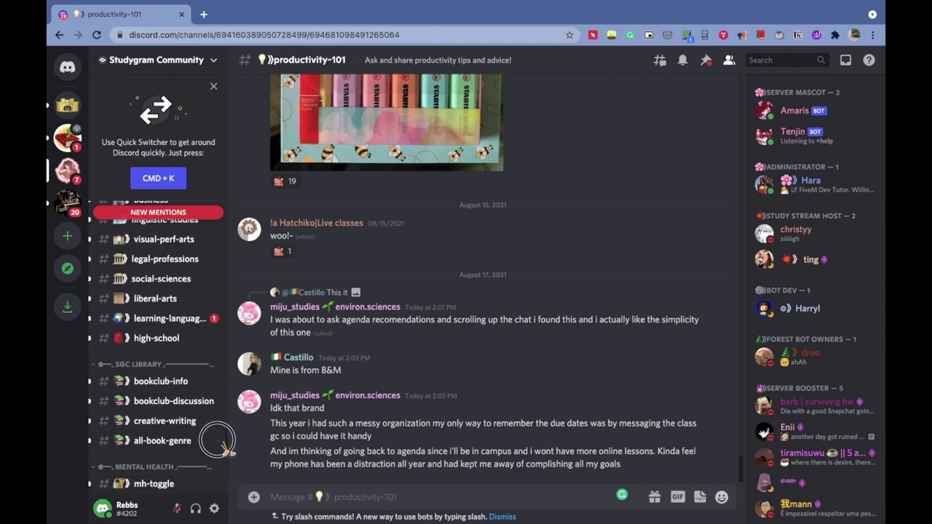
scroll(218, 440, "down", 5)
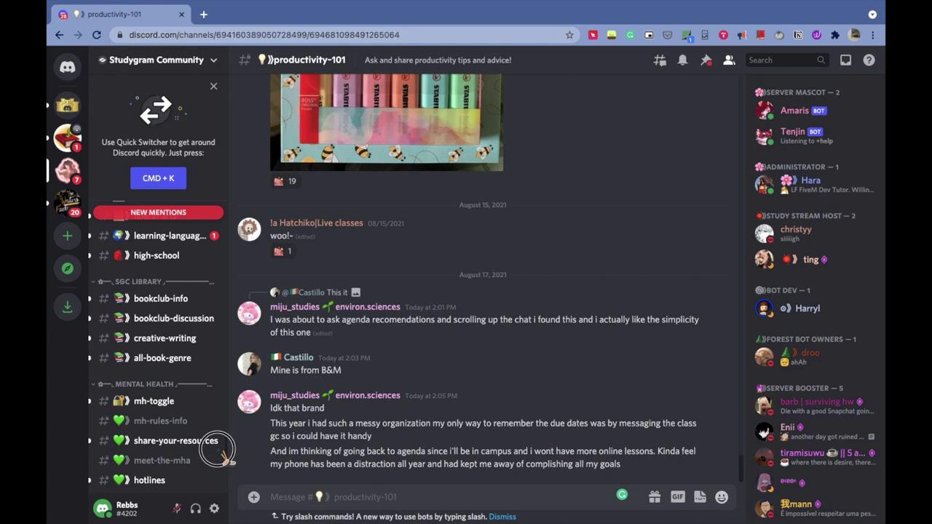
scroll(217, 459, "down", 6)
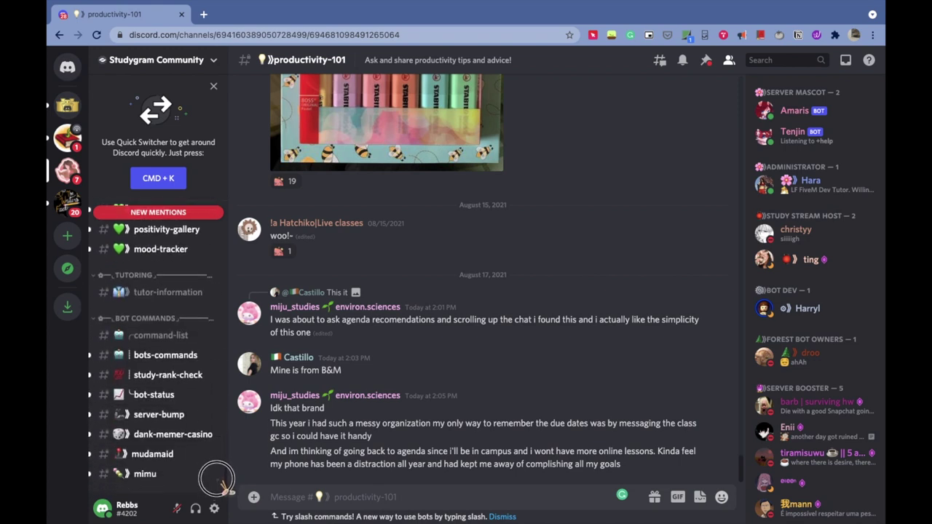
scroll(209, 437, "up", 5)
scroll(208, 430, "up", 6)
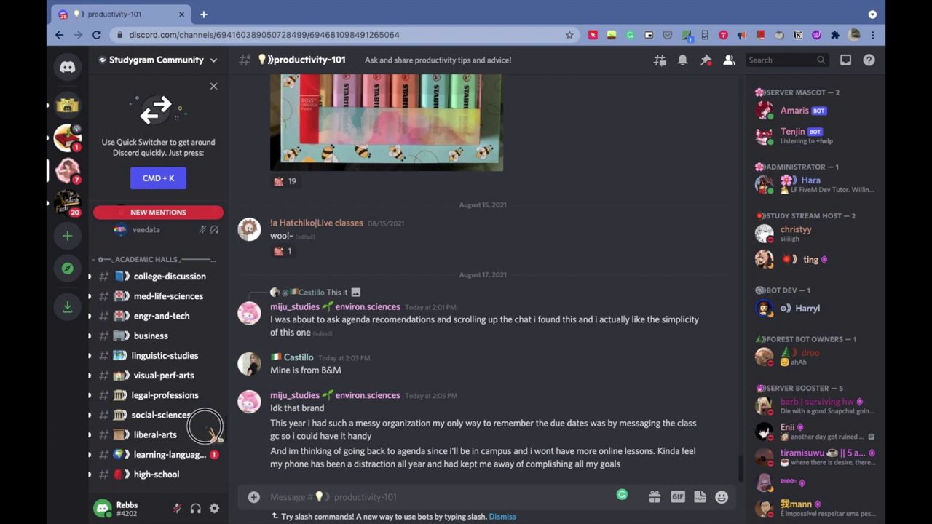
scroll(211, 433, "up", 8)
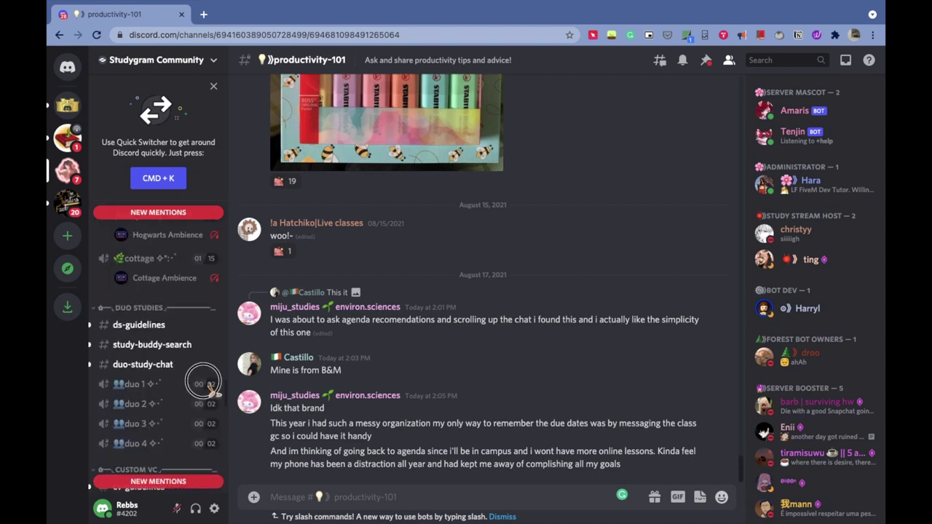
scroll(204, 386, "up", 5)
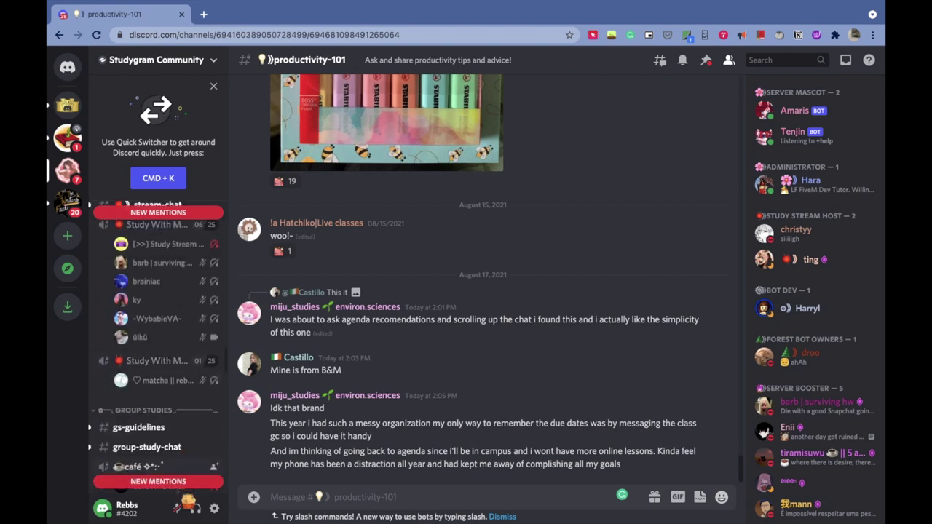
Open the learning-languages channel in the Academic Halls section.
scroll(188, 497, "down", 10)
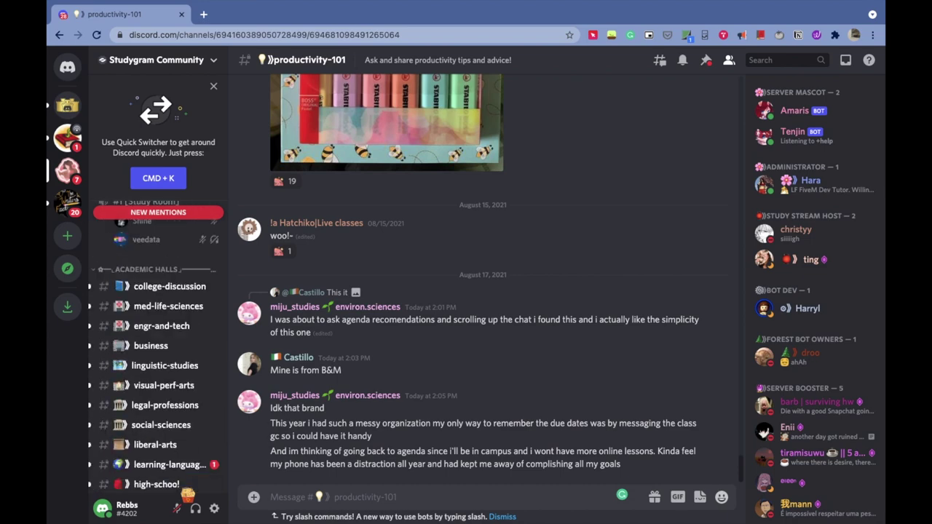
left_click(191, 465)
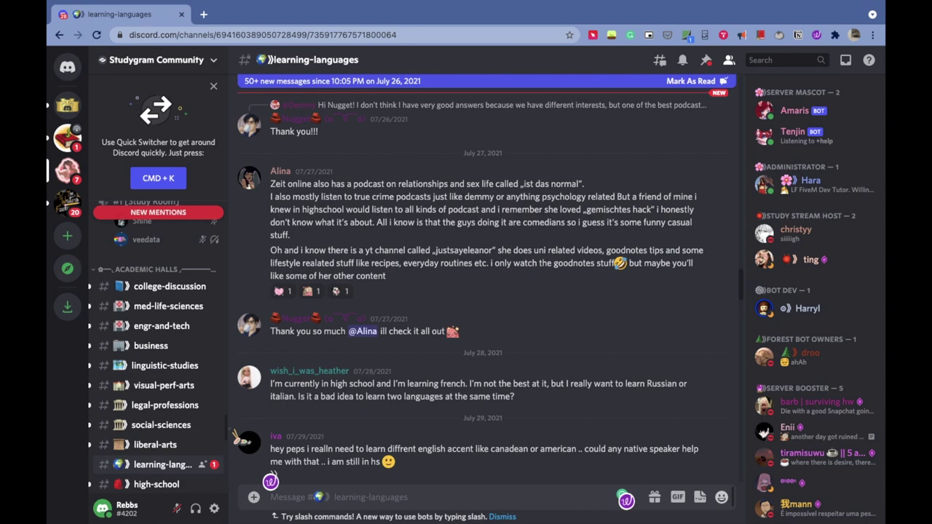
Open the server's birthdays channel and go to its most recent messages.
key("alt+shift+Up")
key("alt+shift+Up")
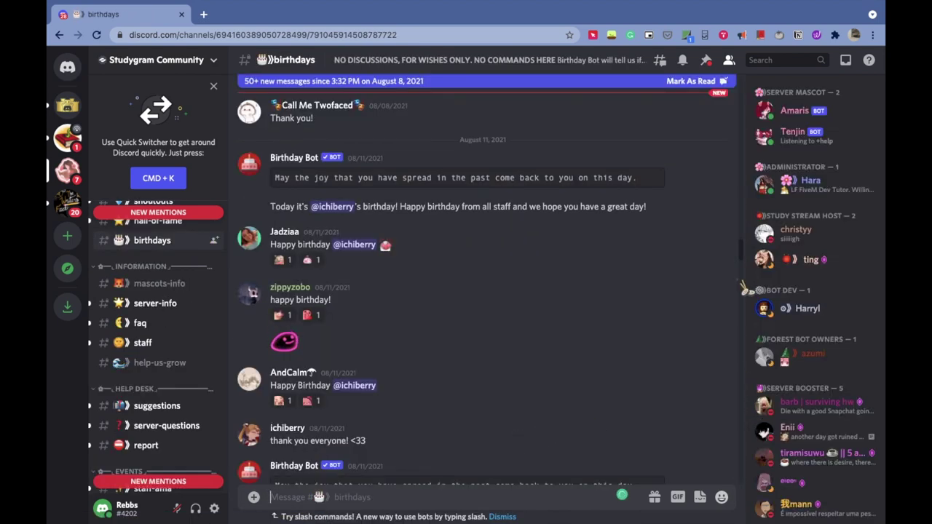
scroll(728, 350, "down", 15)
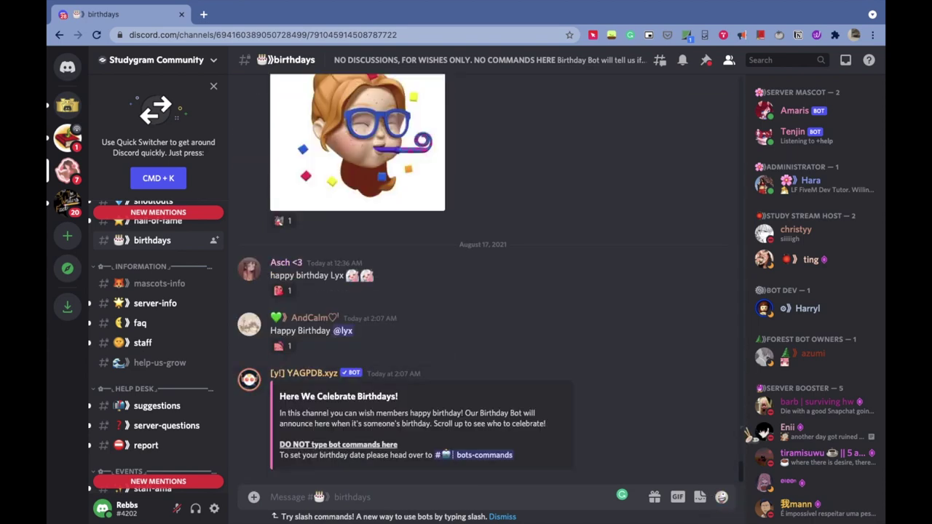
Send a "happy birthday" message with the birthday cake emoji, mentioning the member whose birthday it is.
type("happy birthday")
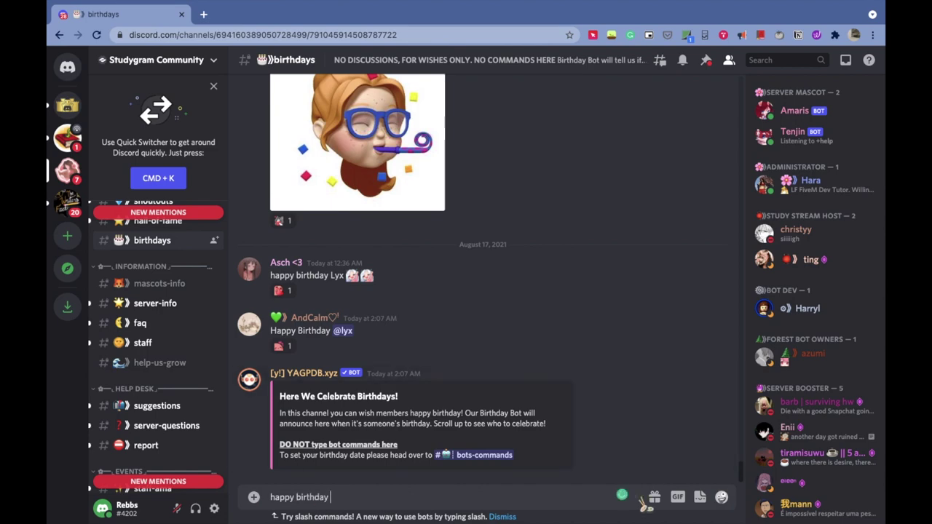
left_click(721, 497)
type("birthday")
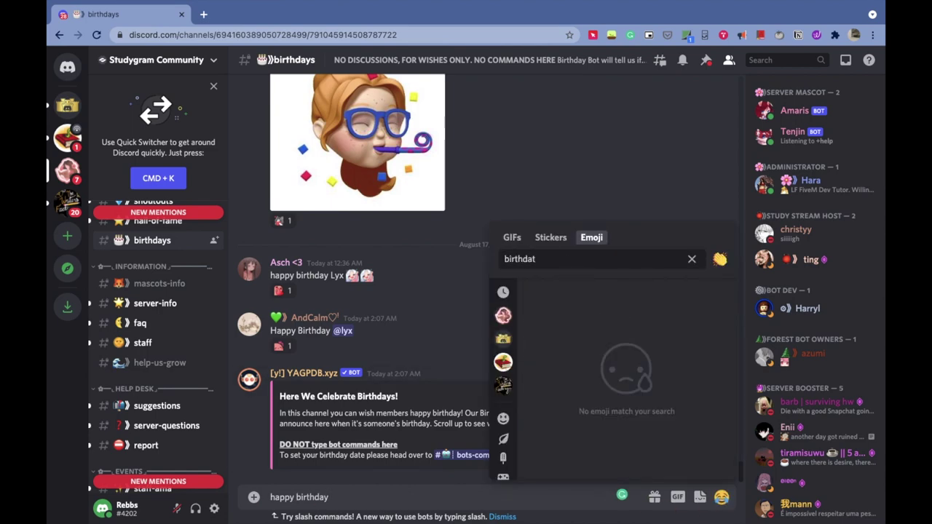
key("Return")
type("@lyx")
key("Return")
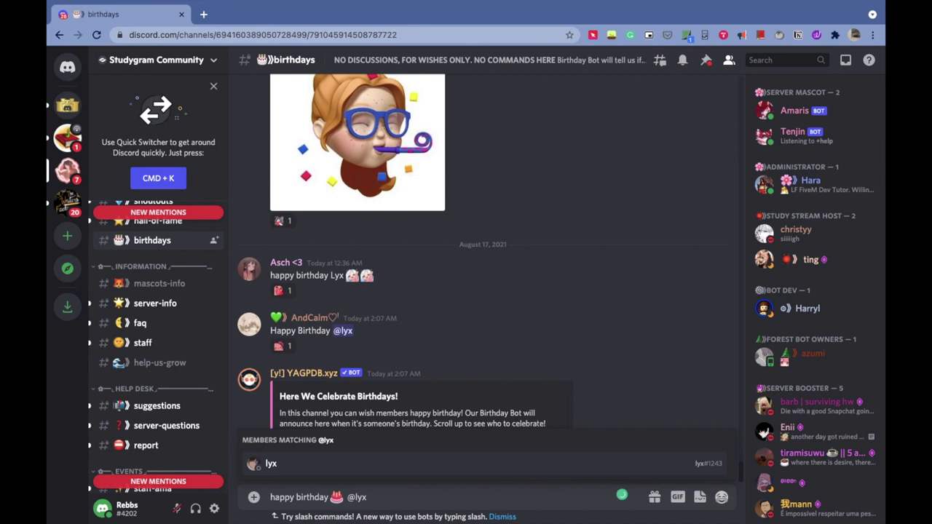
key("Return")
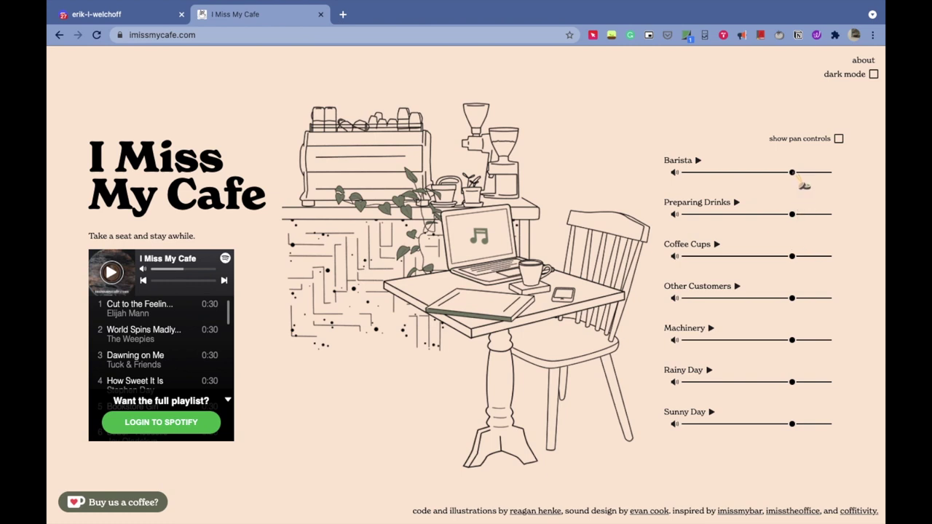
On the I Miss My Cafe page, play the Barista sound and lower the Barista and Preparing Drinks volumes.
left_click_drag(800, 183, 753, 184)
left_click(698, 160)
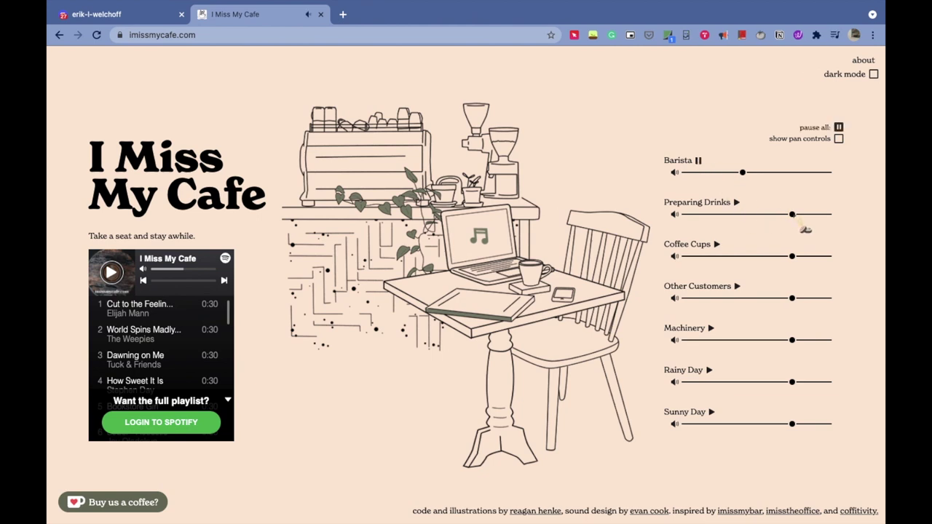
left_click_drag(755, 228, 753, 222)
left_click_drag(741, 182, 728, 182)
Play the Rainy Day, Coffee Cups and Other Customers sounds and lower the volume of each.
left_click(709, 369)
left_click_drag(809, 382, 759, 382)
left_click_drag(791, 256, 728, 256)
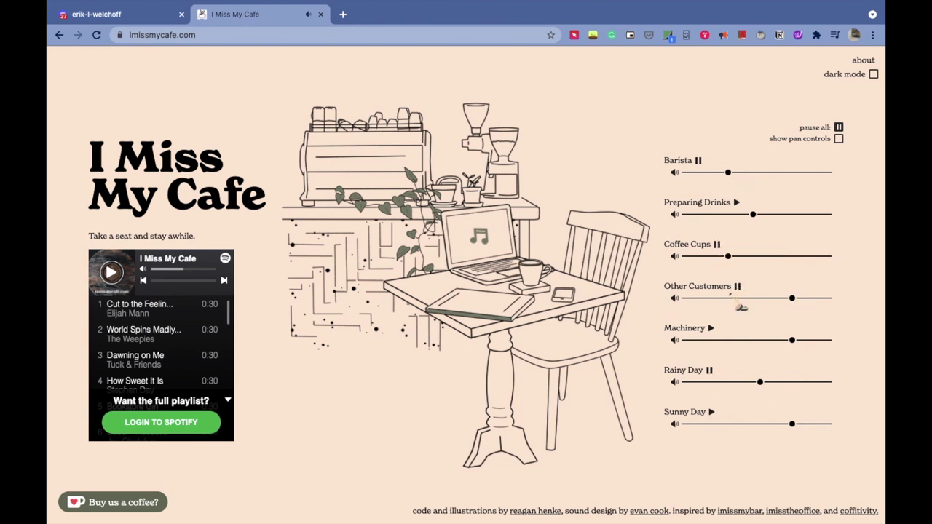
mouse_move(735, 298)
left_mouse_down()
mouse_move(743, 299)
mouse_move(731, 298)
left_mouse_up()
Turn the cafe page's dark mode on and back off.
left_click(874, 75)
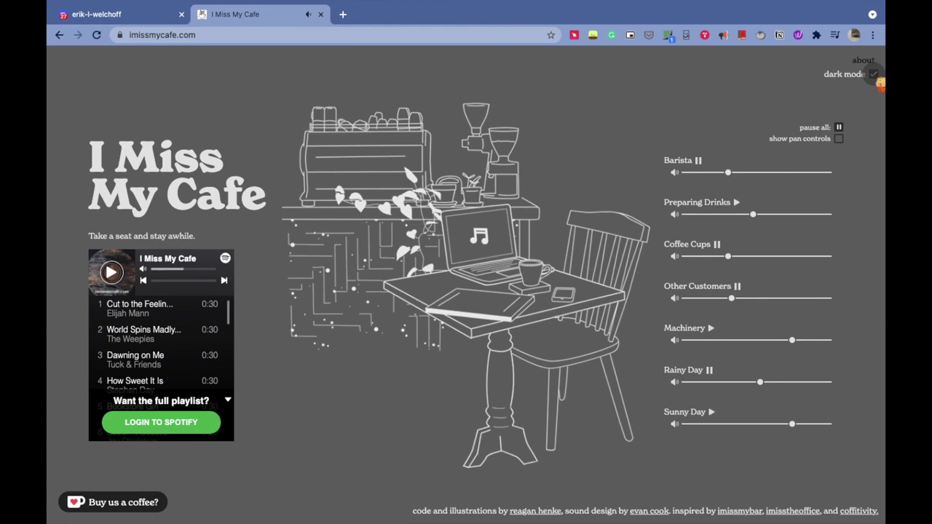
left_click(874, 74)
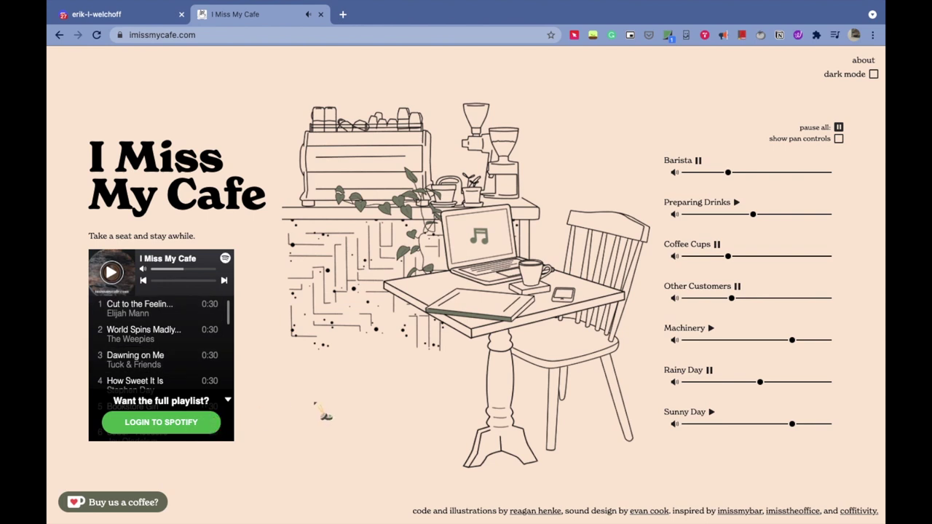
View the cafe's Spotify playlist and its Ko-fi donation page, and return to the I Miss My Cafe page.
left_click_drag(229, 316, 229, 291)
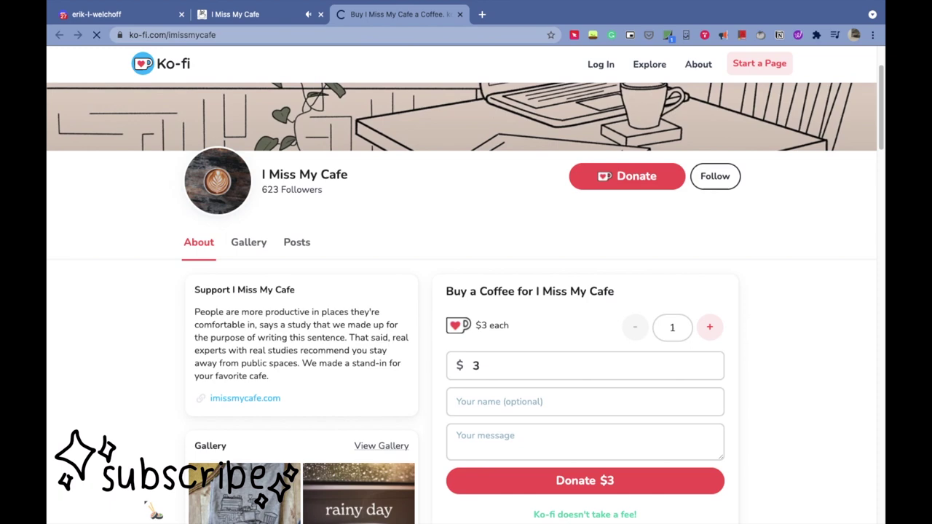
left_click(287, 19)
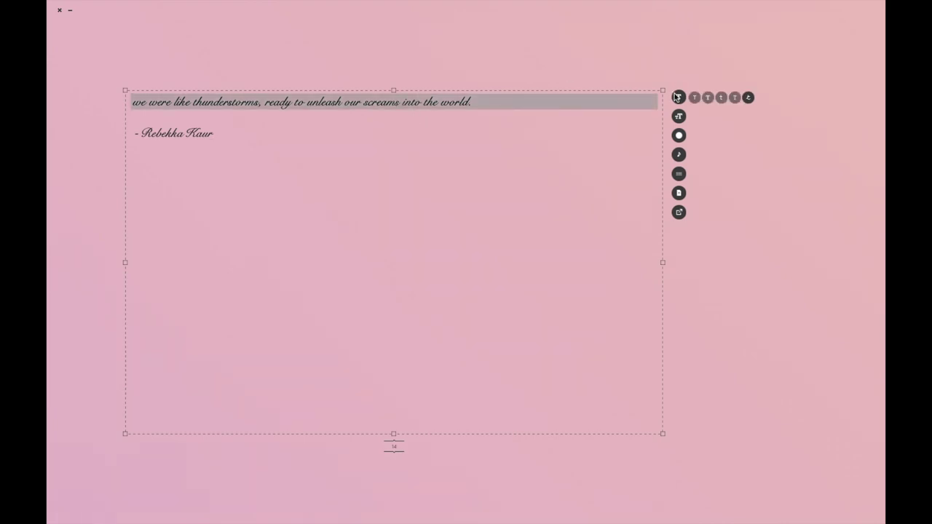
In the full-screen writing app, try the sans-serif and monospace fonts on the quote and set it in the serif font.
left_click(695, 99)
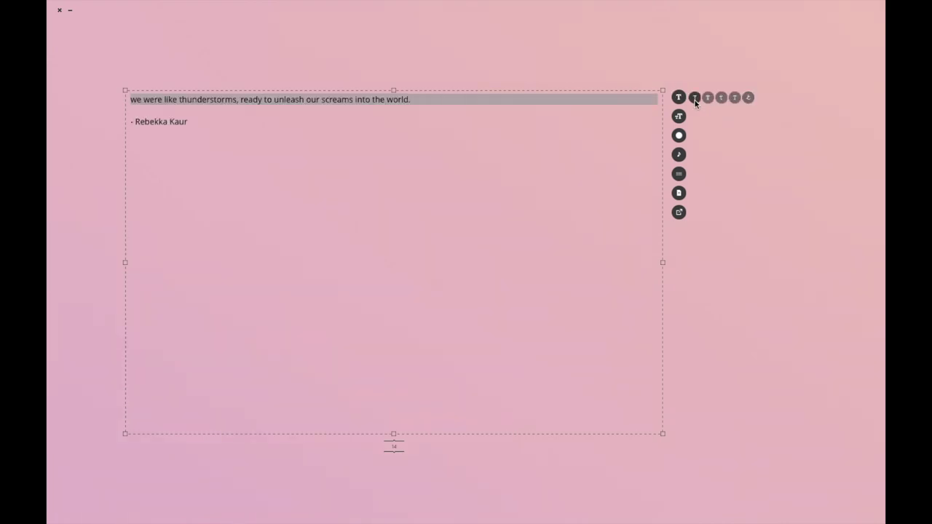
left_click(722, 99)
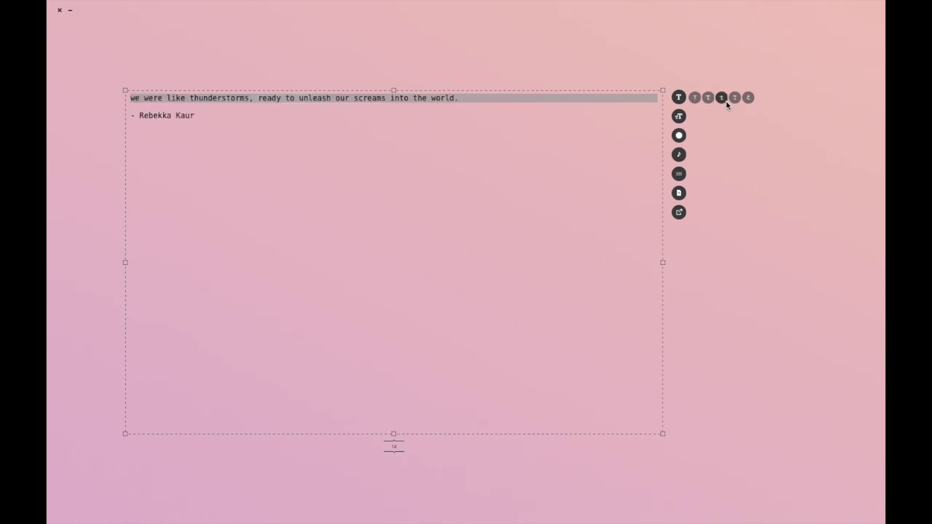
left_click(735, 98)
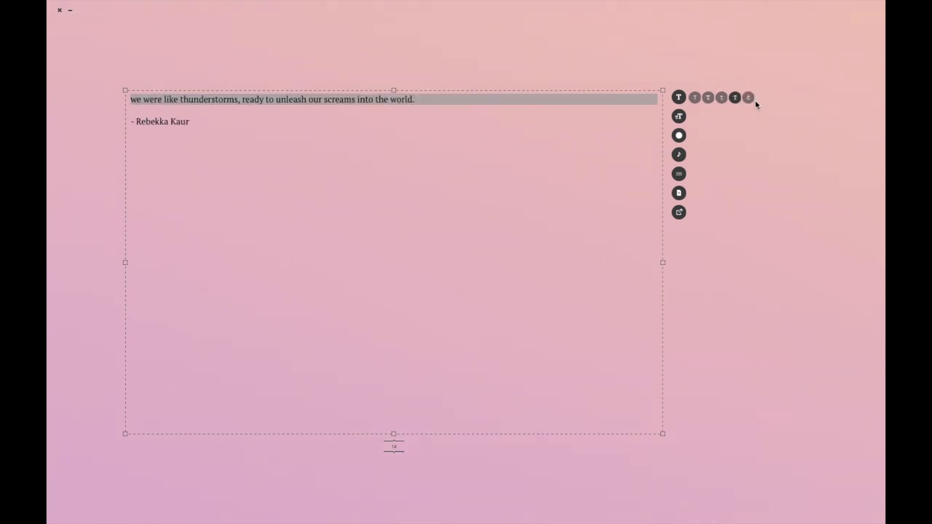
Set the quote in the script font, compare the +2, +1 and 00 text sizes, and set the size to +1.
left_click(749, 97)
mouse_move(682, 118)
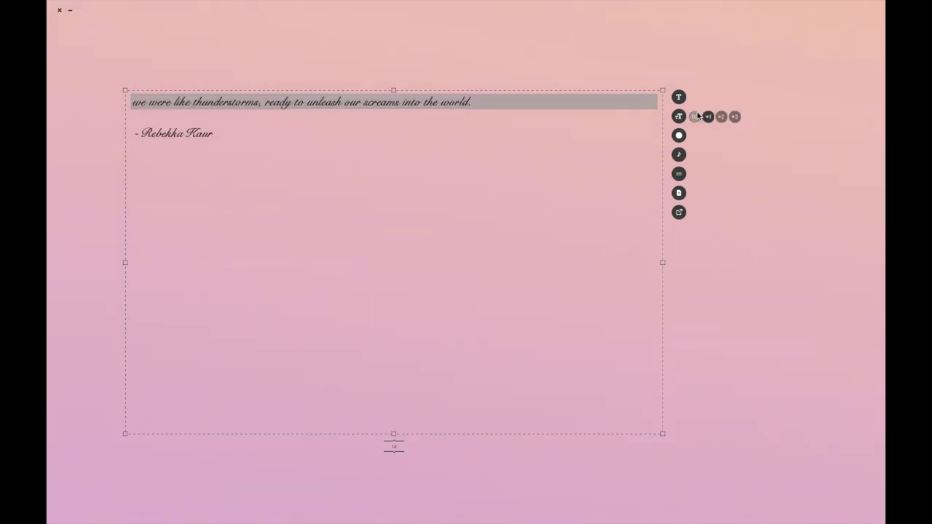
left_click(722, 117)
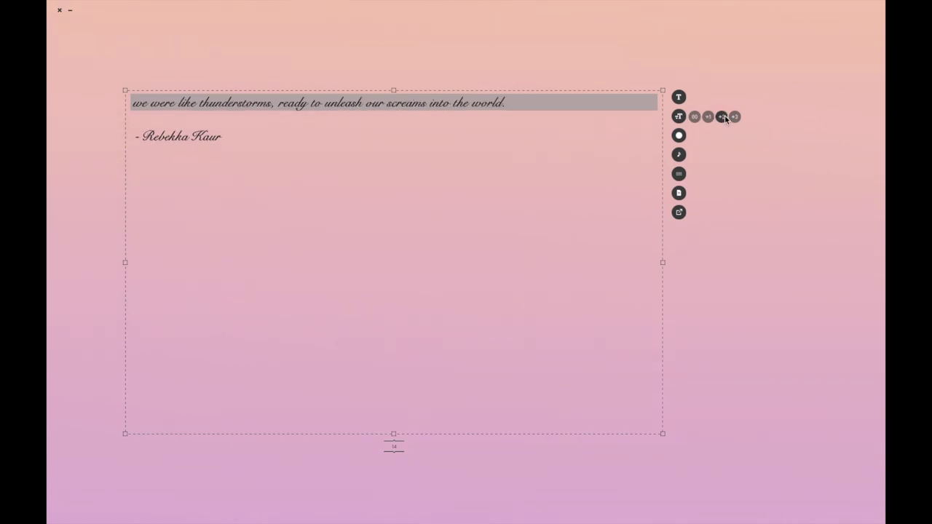
left_click(708, 118)
left_click(696, 117)
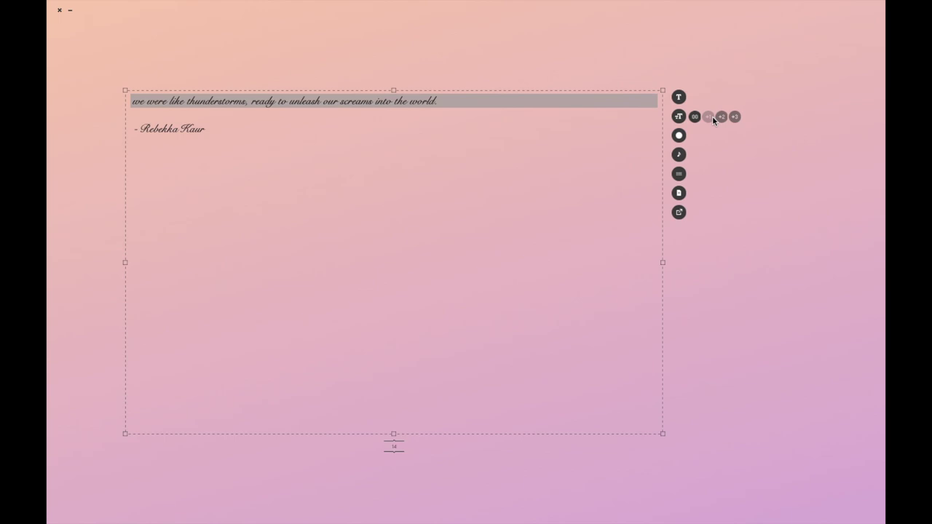
left_click(710, 116)
Try typing sound 08, mute the typing sounds and delete all the text in the writing area.
mouse_move(681, 135)
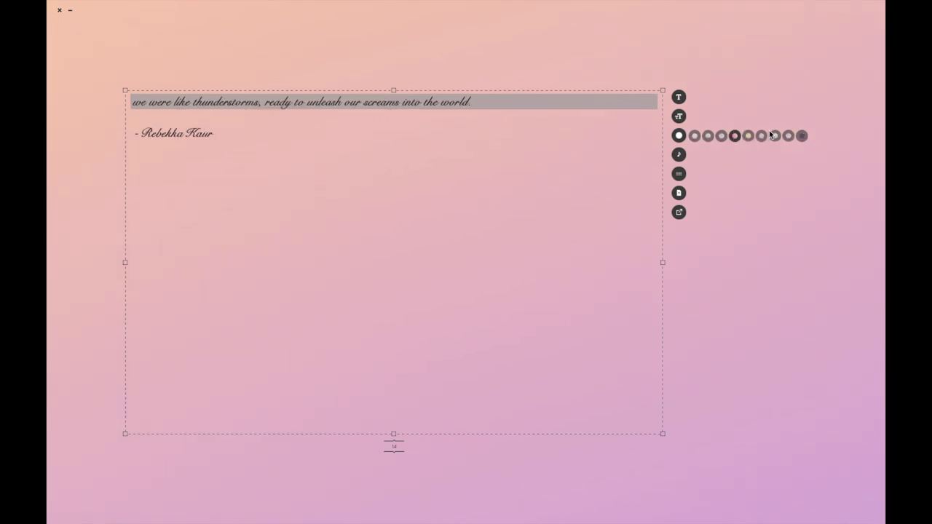
mouse_move(680, 155)
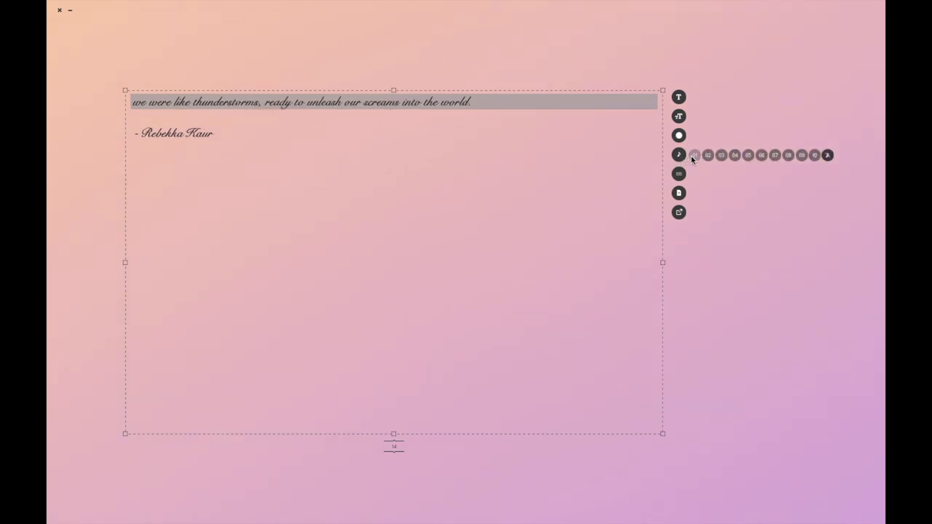
left_click(789, 156)
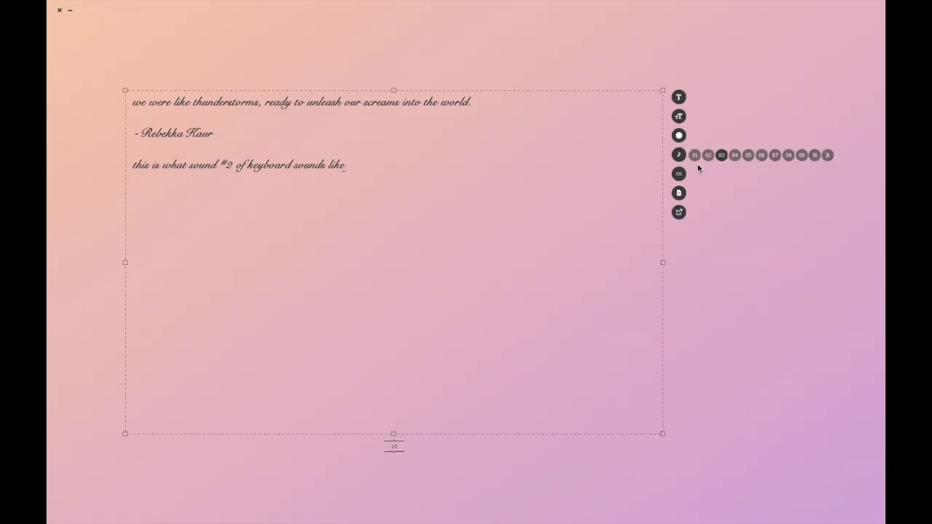
mouse_move(679, 154)
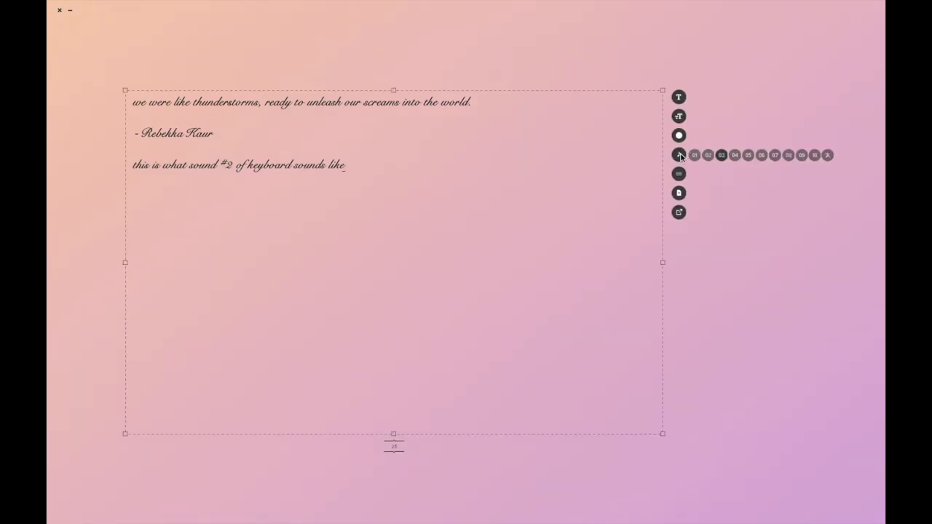
left_click(826, 154)
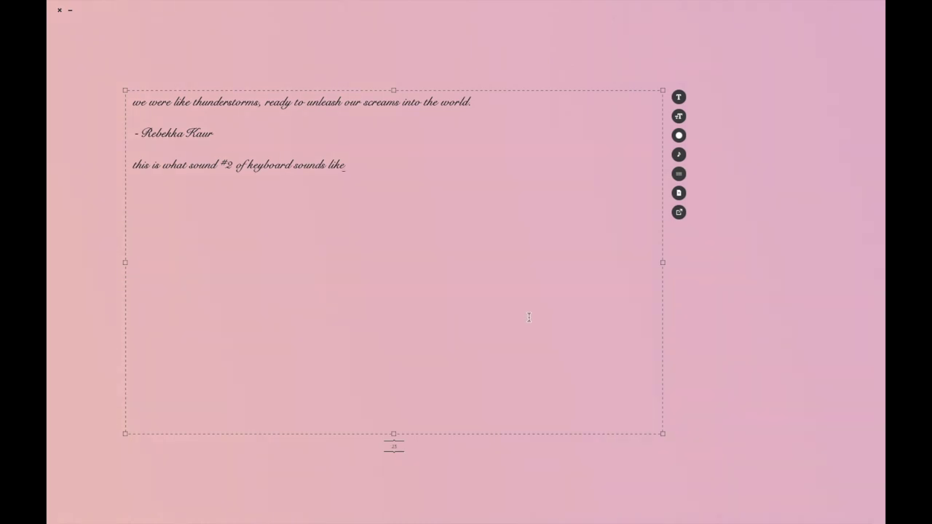
key("ctrl+a")
key("BackSpace")
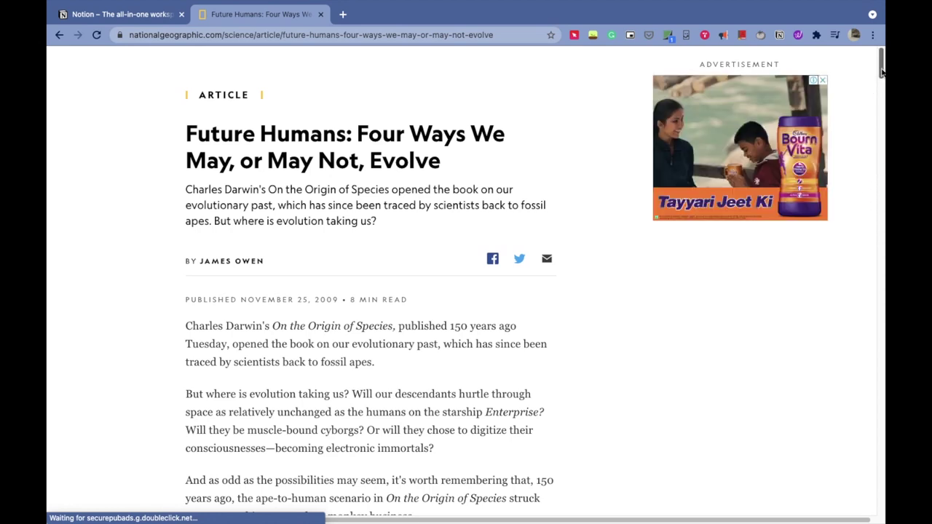
In the browser's Future Humans article, look up the word "advent", open its full definition and expand the translations and more definitions.
left_click_drag(881, 69, 880, 107)
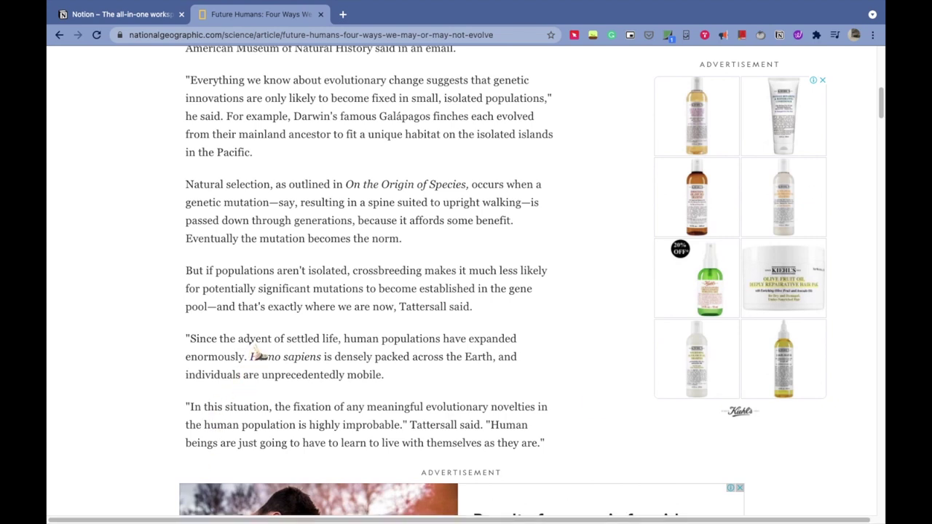
key("ctrl+super+d")
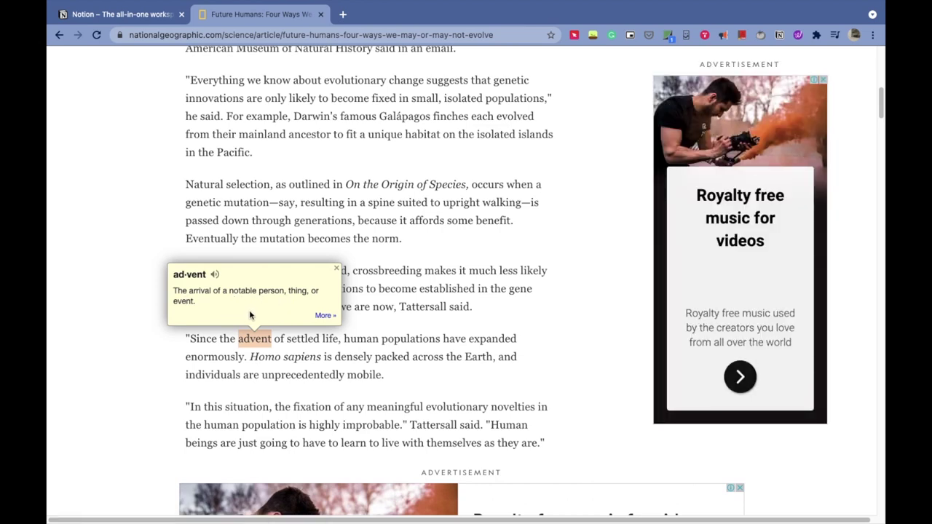
left_click(325, 318)
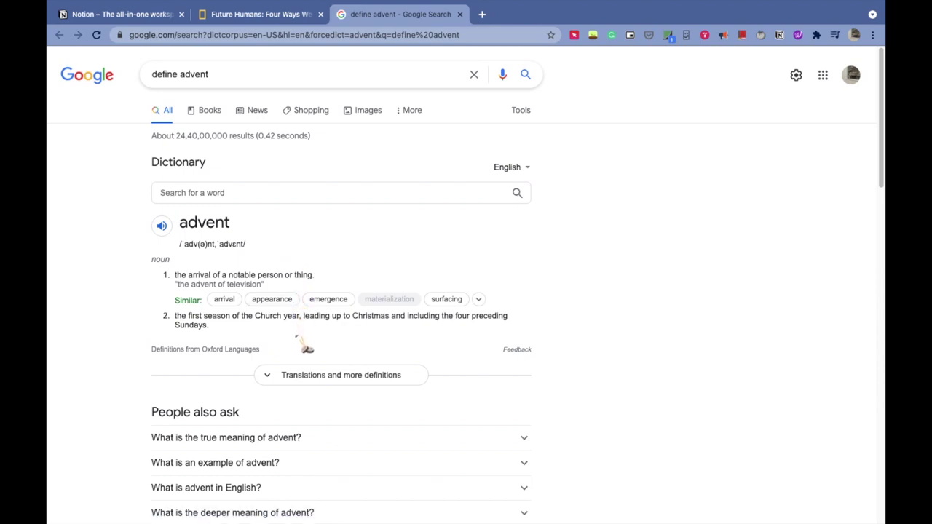
left_click(320, 375)
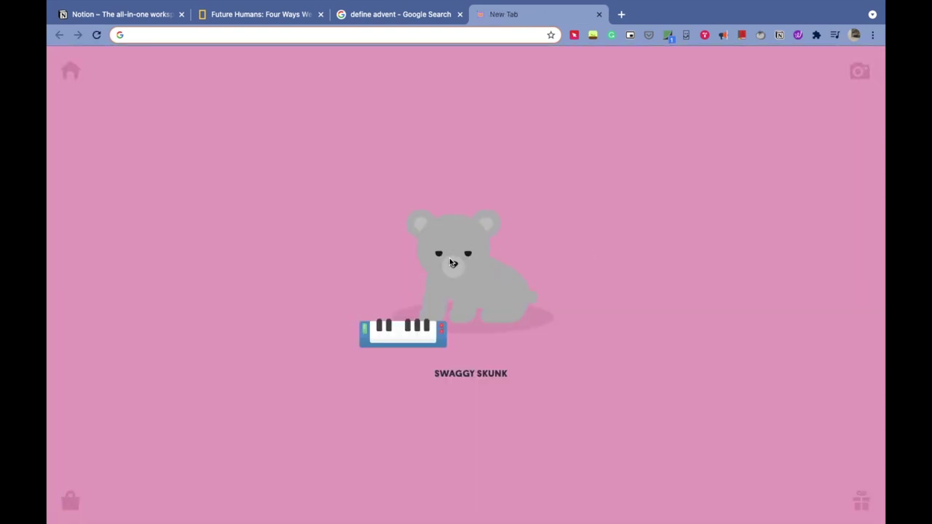
Open four new tabs to view different bear and panda characters on the new tab page.
left_click(621, 15)
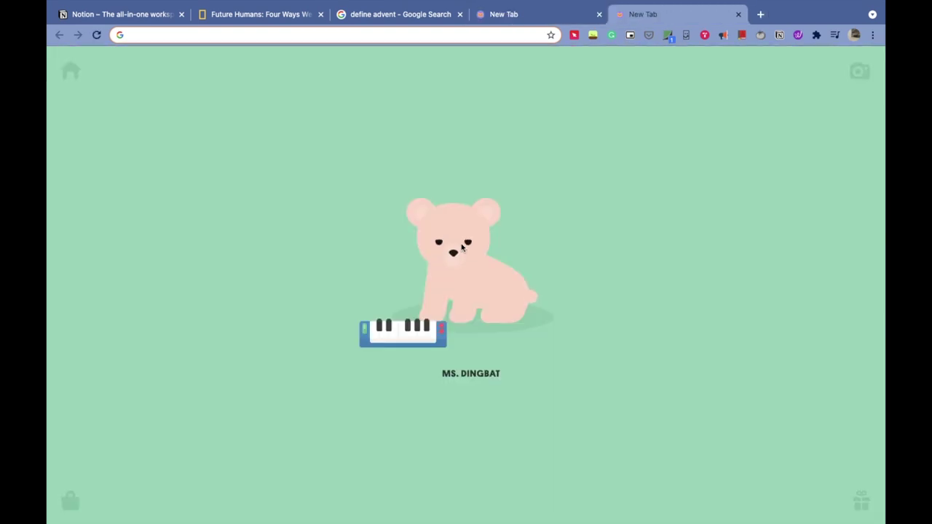
left_click(761, 15)
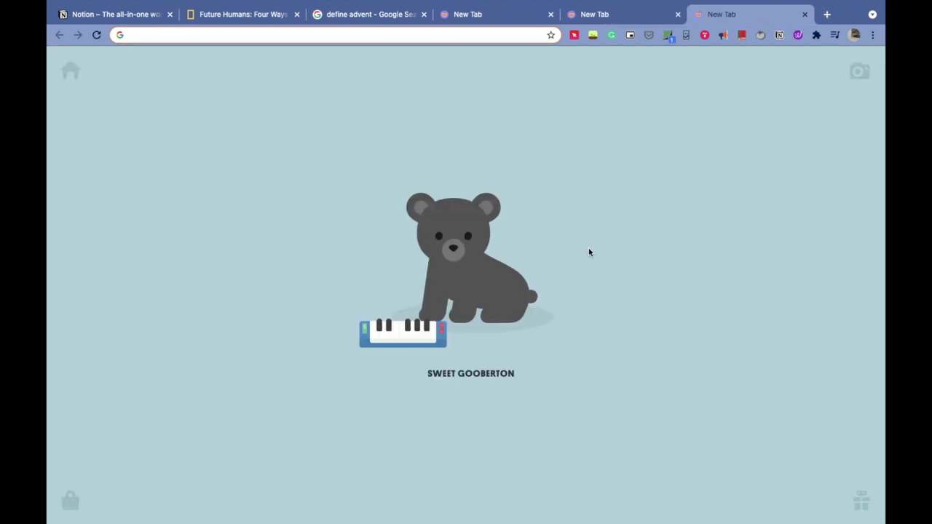
left_click(827, 15)
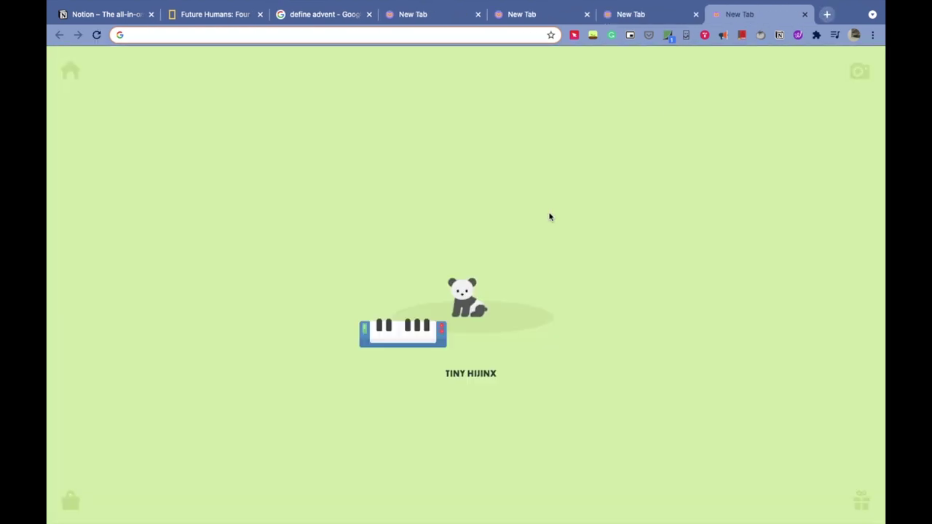
left_click(827, 15)
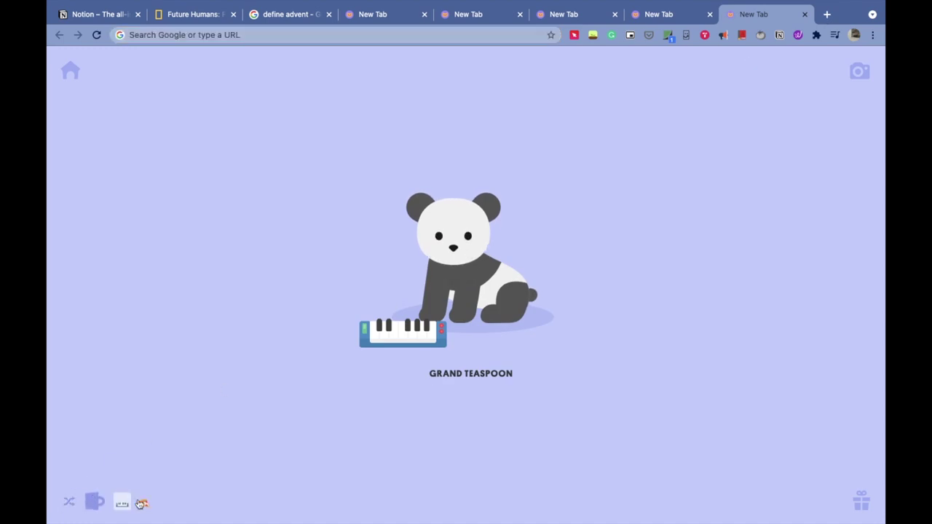
Give the new tab animal the pizza slice and switch the animal to Bunny Rabbit.
left_click(144, 505)
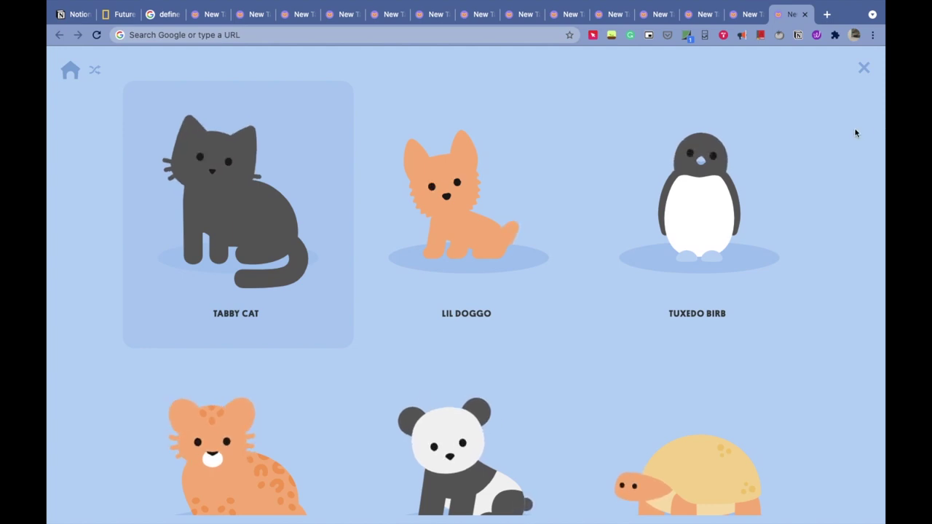
scroll(855, 132, "down", 10)
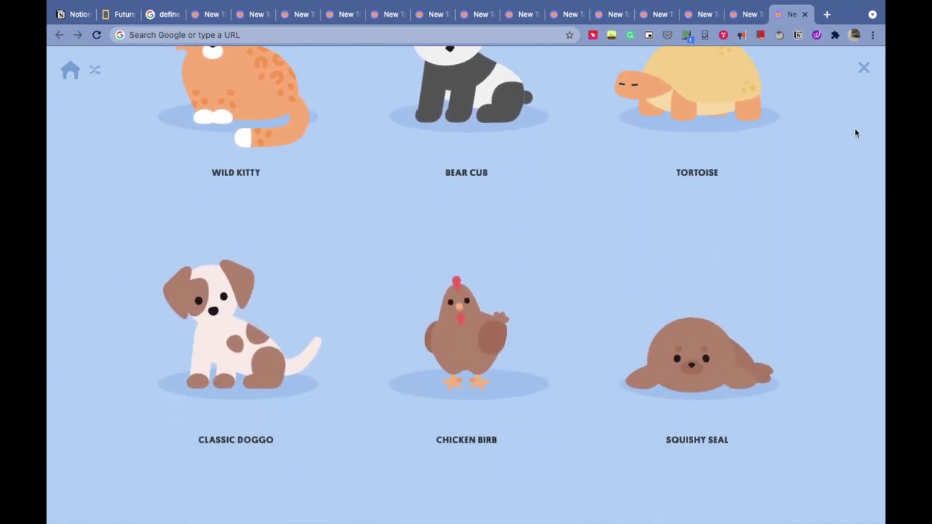
scroll(855, 132, "down", 7)
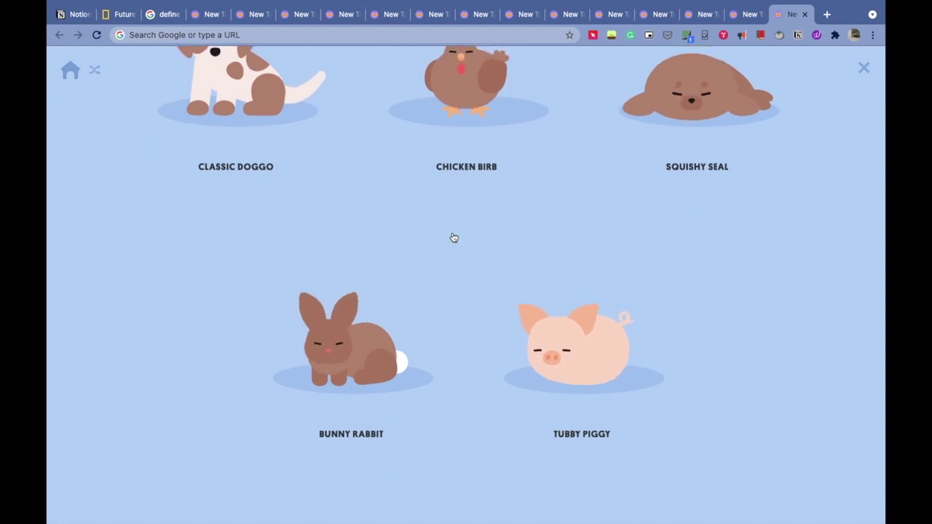
left_click(363, 326)
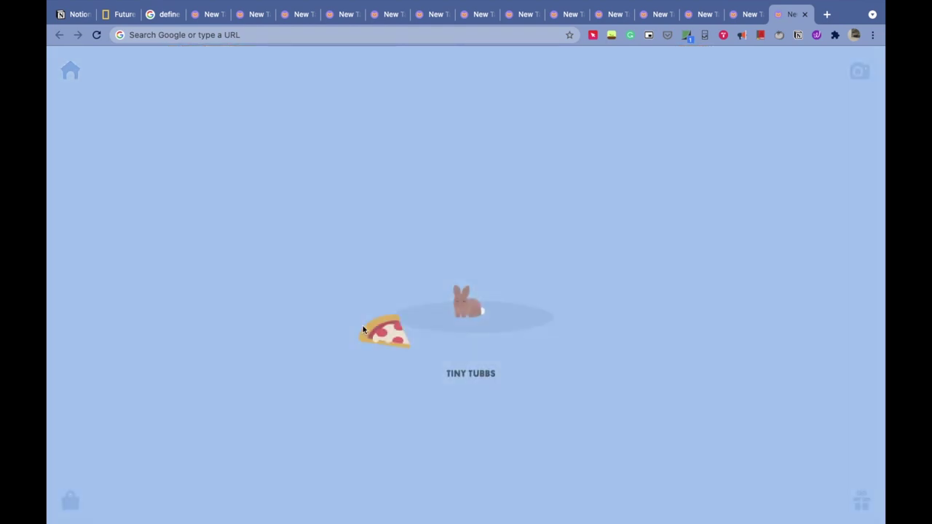
left_click(318, 14)
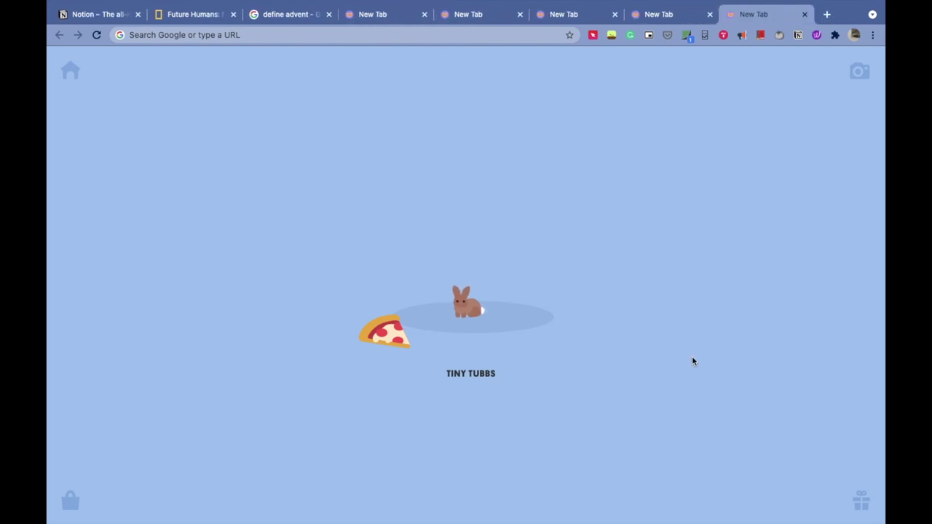
Open four more new tabs to view different bunny characters with the pizza slice.
left_click(826, 14)
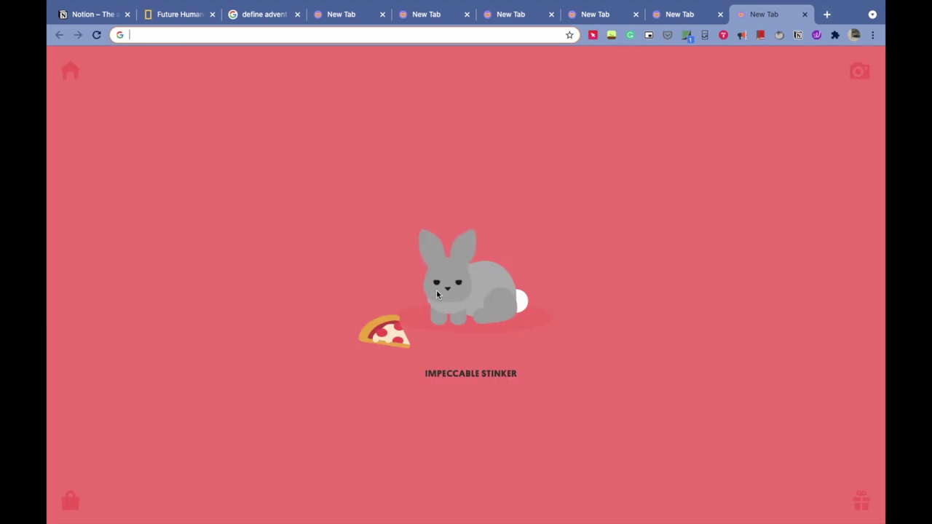
left_click(826, 15)
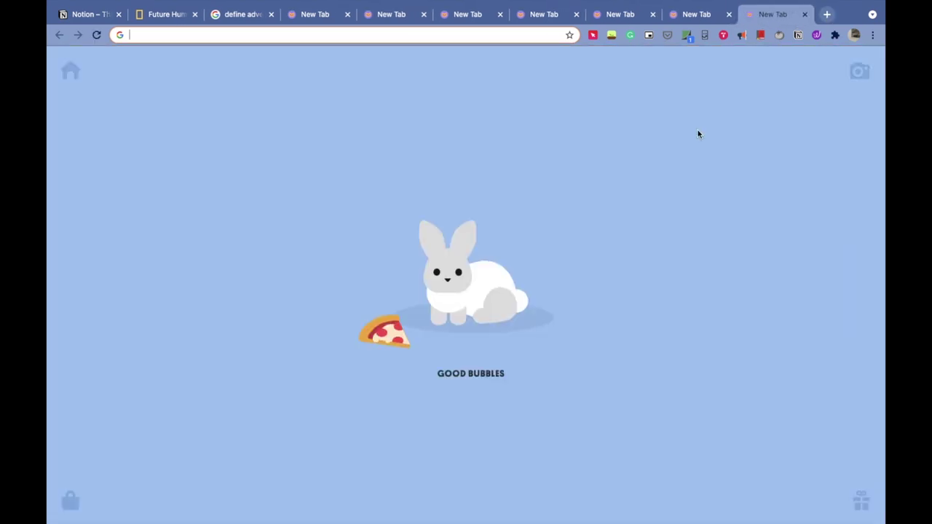
left_click(826, 14)
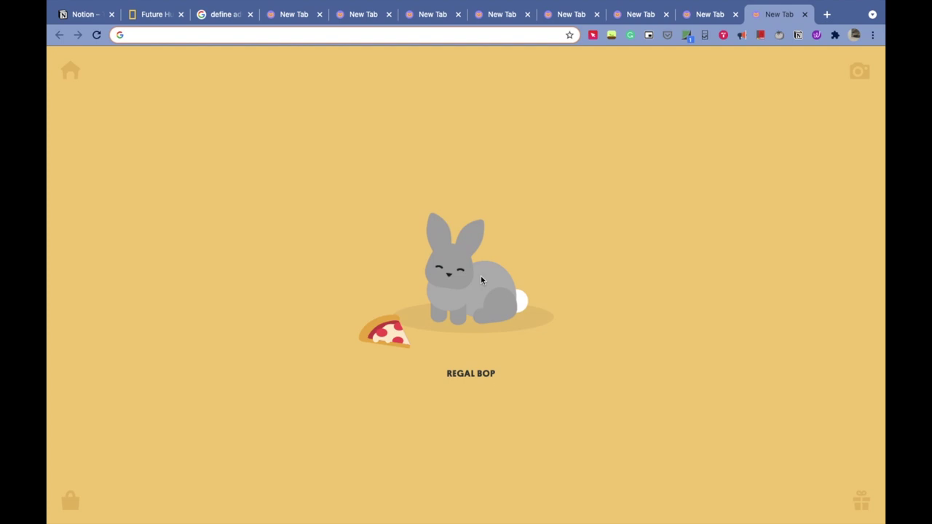
left_click(827, 15)
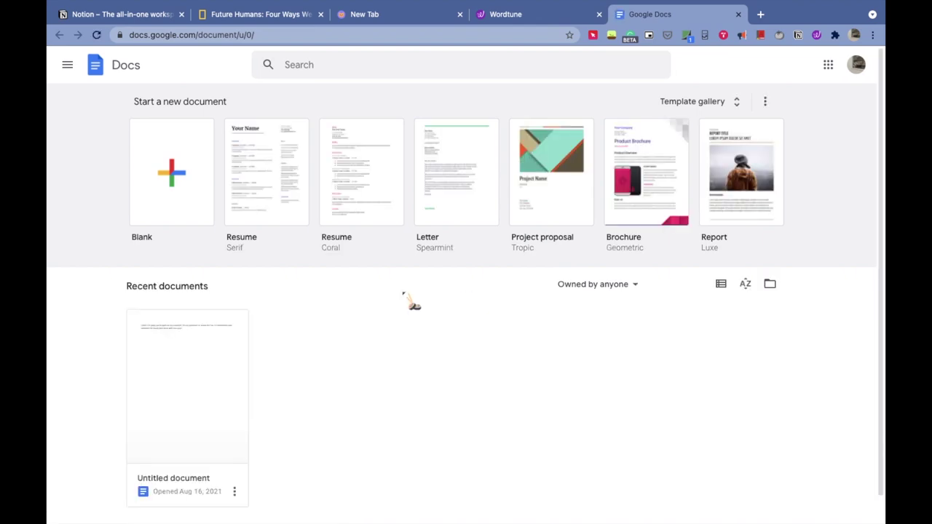
Create a blank Google Docs document and start it with "Hey guys! Welcome back to my channel.".
left_click(204, 174)
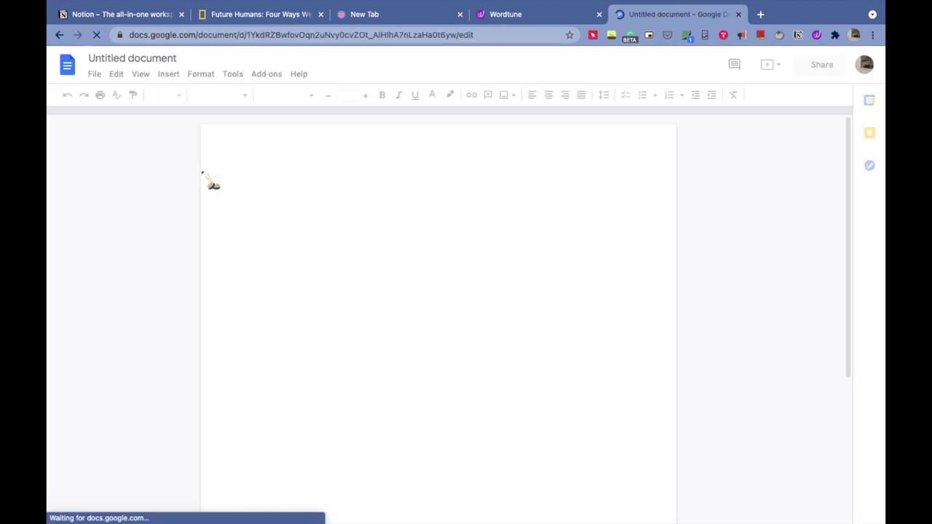
type("Hey guys! Welcome back to my channel. Tod")
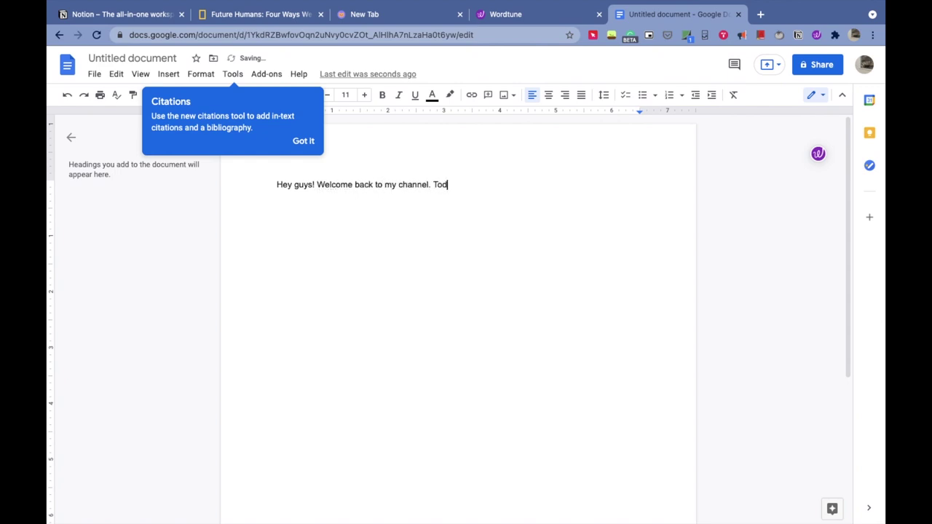
Add the sentence "I'm so excited to share top 10 extensions and websites with you guys which will help you in work and study.".
type("ay we are going to")
key("alt+shift+Left")
key("alt+shift+Left")
key("alt+shift+Left")
key("alt+shift+Left")
key("alt+shift+Left")
type("I'm so excited to share top 10 extensions and websites with you guys")
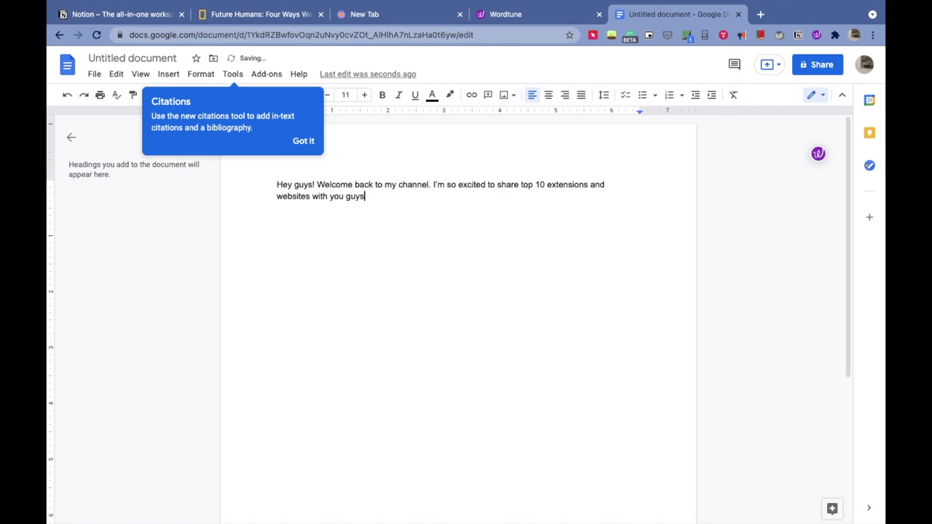
type(" which will help you in work and study.")
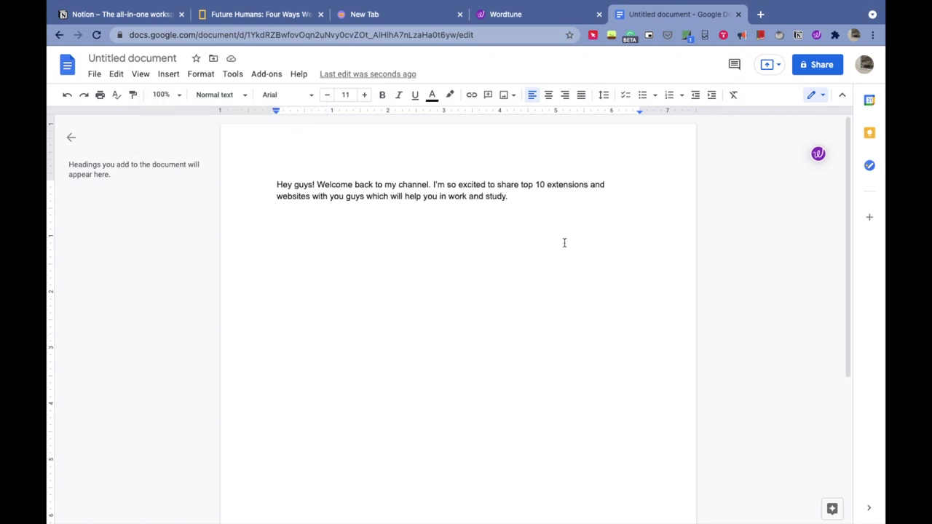
Use Wordtune to rewrite the first two sentences as "Hello everyone!" and "I'm back with another video.", and return to the document.
left_click_drag(510, 198, 267, 184)
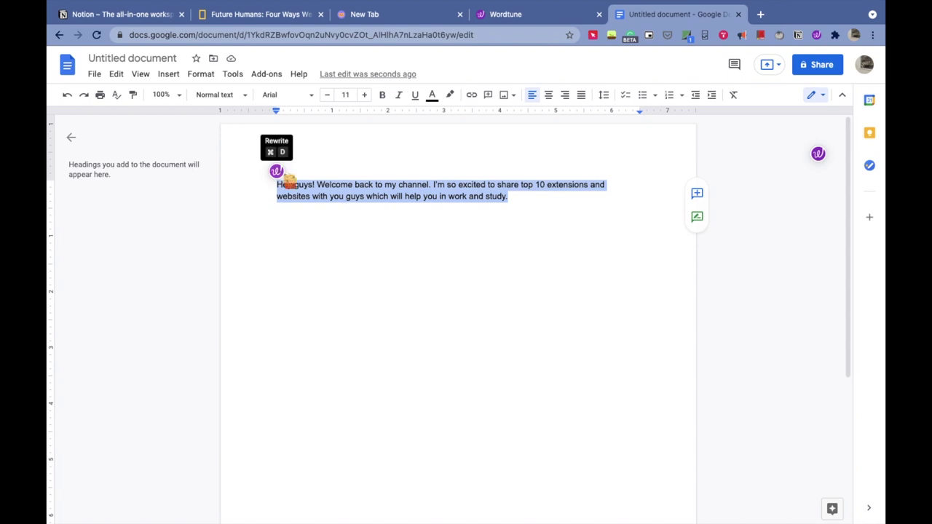
left_click(277, 172)
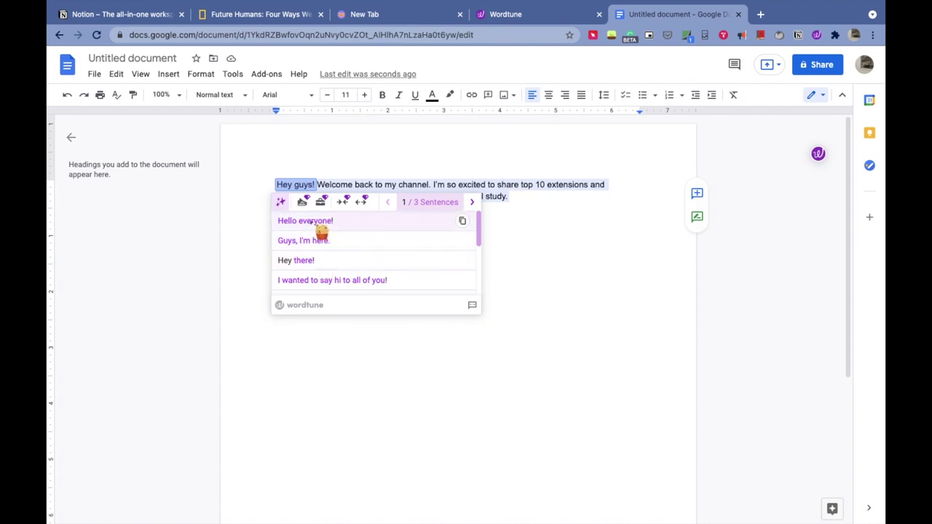
left_click(311, 222)
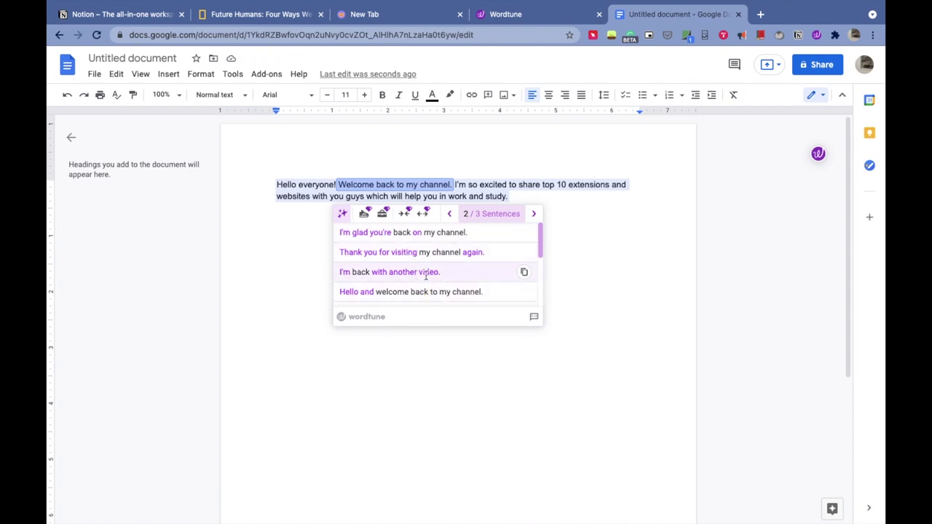
left_click(426, 274)
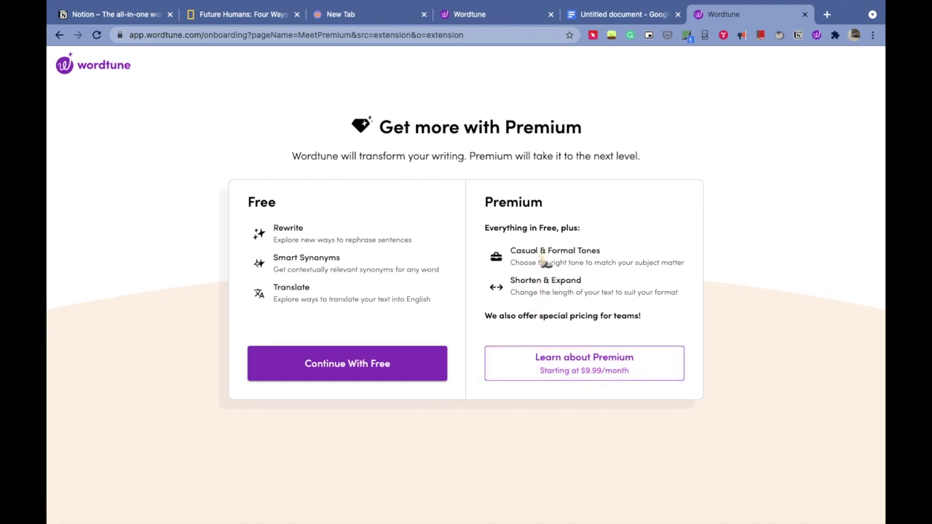
left_click(623, 14)
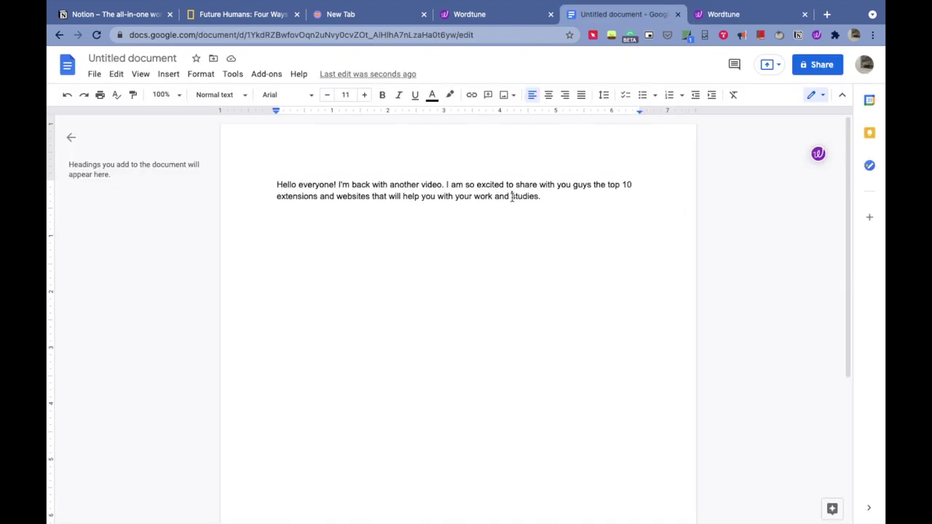
Bring up Wordtune's rewrite suggestions for the whole text and view its premium tone and sentence-length operators.
key("ctrl+a")
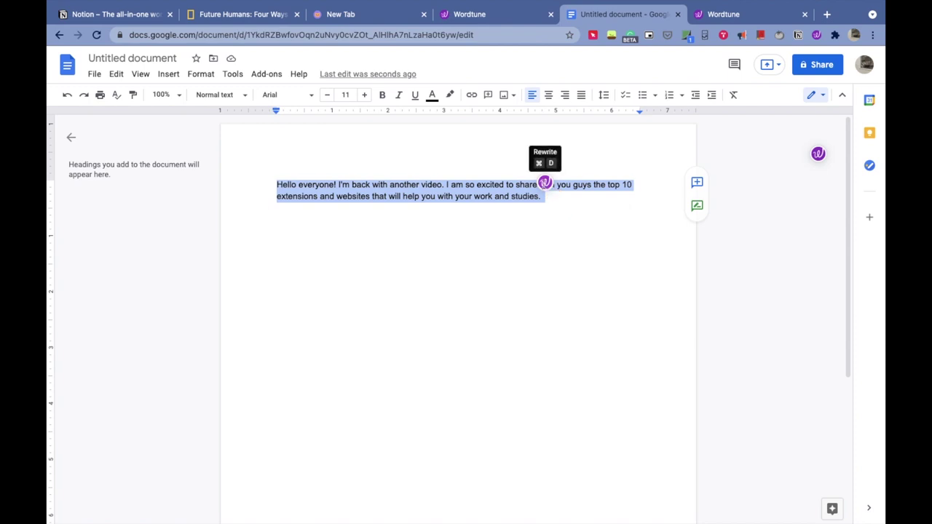
left_click(545, 182)
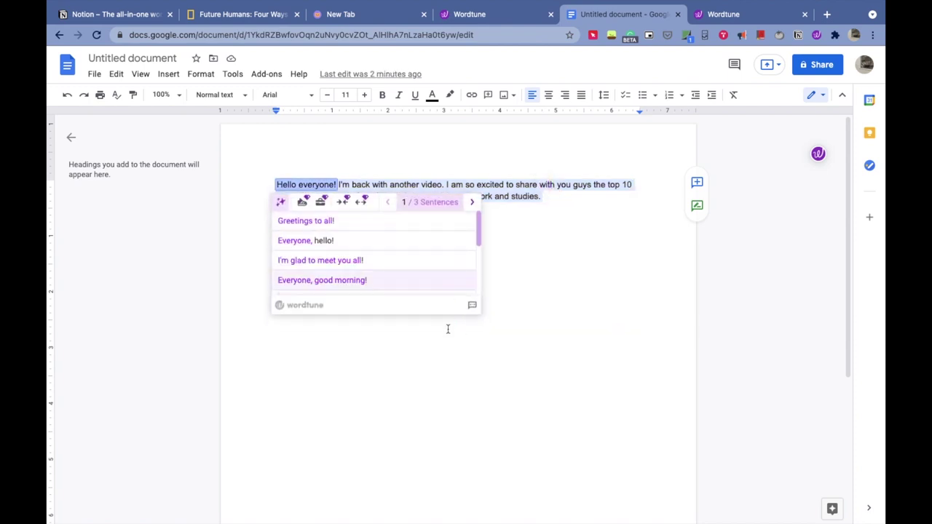
left_click(303, 205)
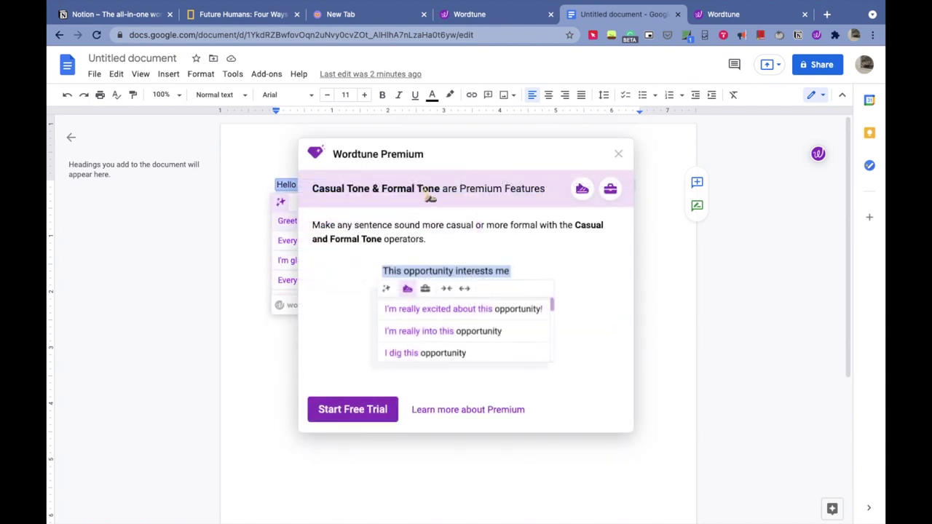
left_click(618, 154)
left_click(368, 206)
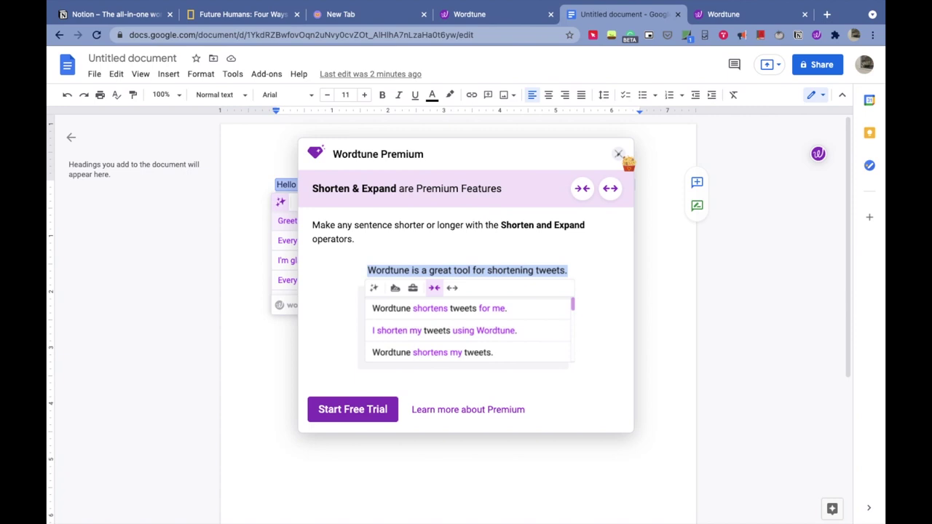
left_click(619, 154)
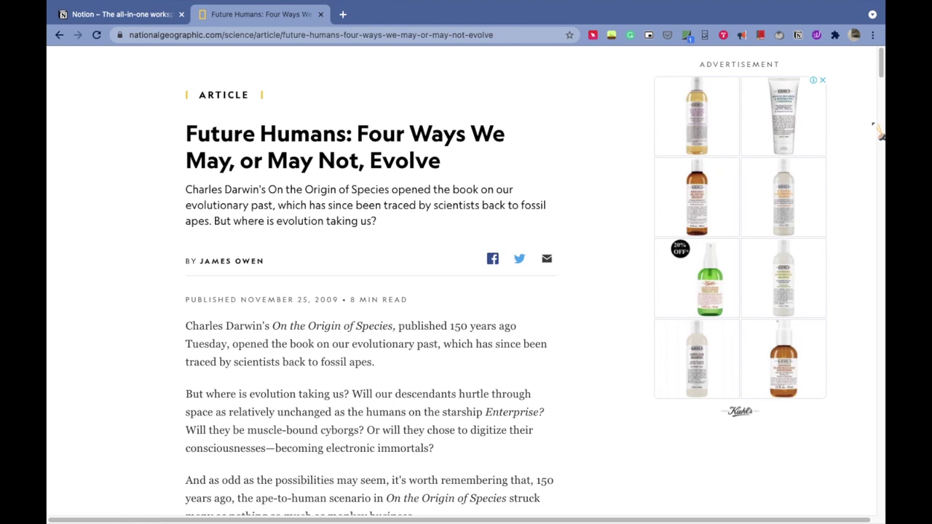
Save the "Future Humans: Four Ways We May, or May Not, Evolve" article page to My Links with Save to Notion.
left_click(799, 43)
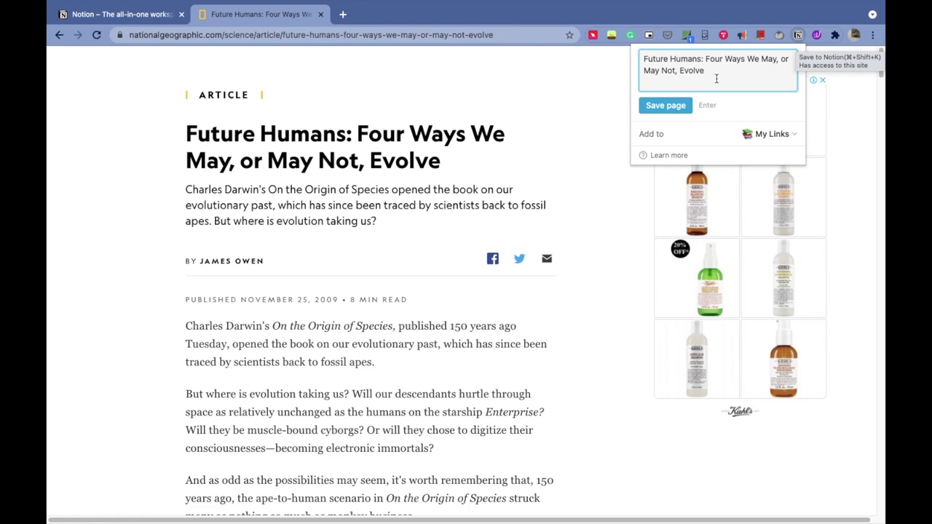
left_click(778, 138)
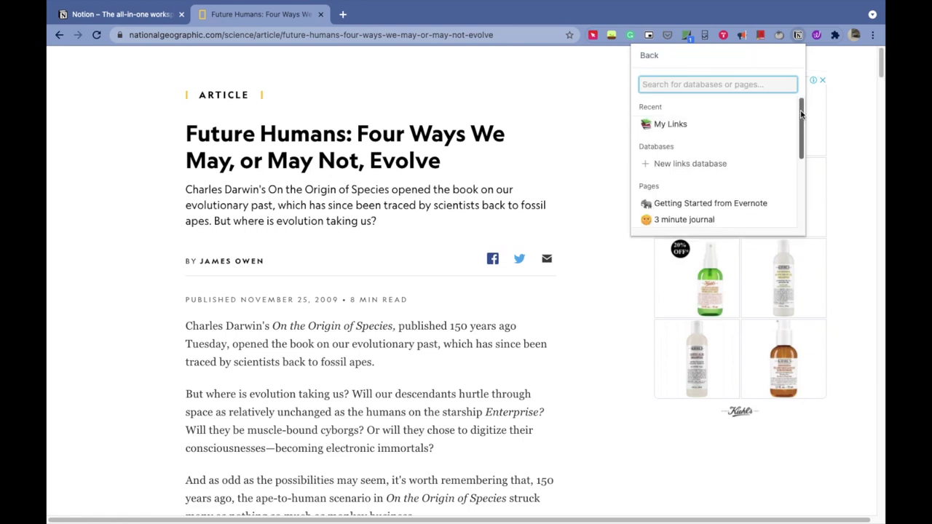
mouse_move(801, 108)
left_mouse_down()
mouse_move(802, 131)
mouse_move(796, 92)
left_mouse_up()
left_click(685, 123)
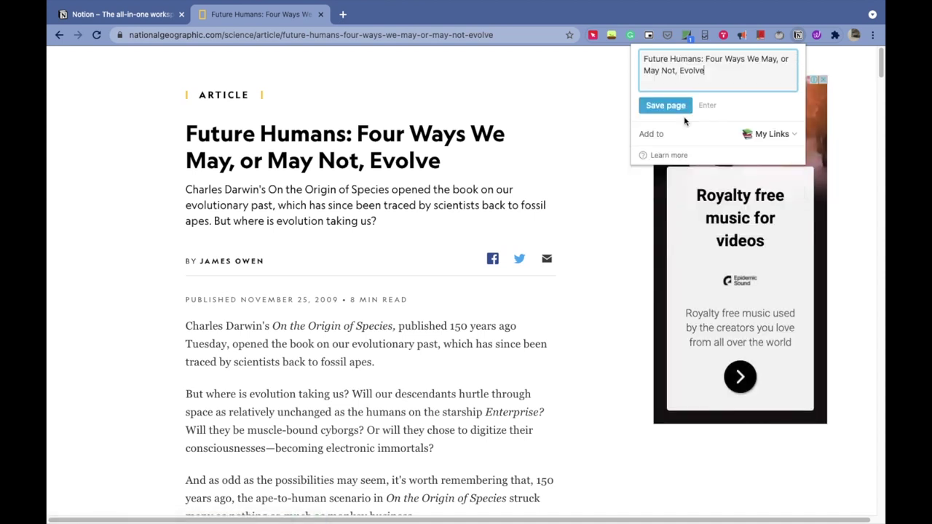
left_click(667, 106)
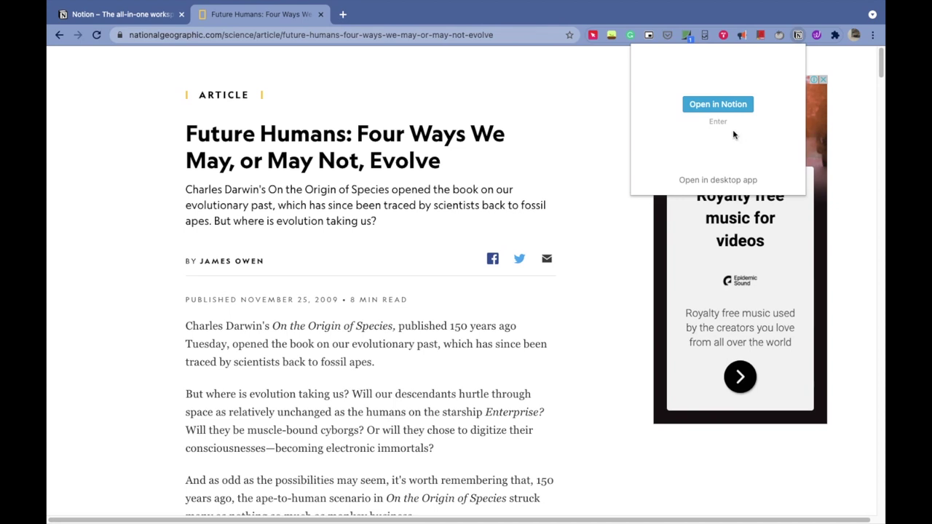
Open My Links in Notion, view the saved "Future Humans" article page, and return to the list.
key("Return")
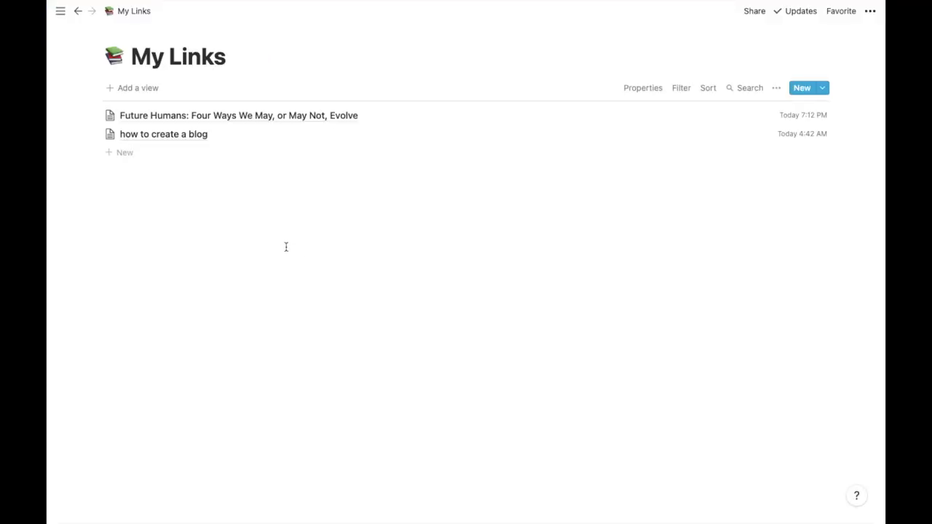
left_click(209, 121)
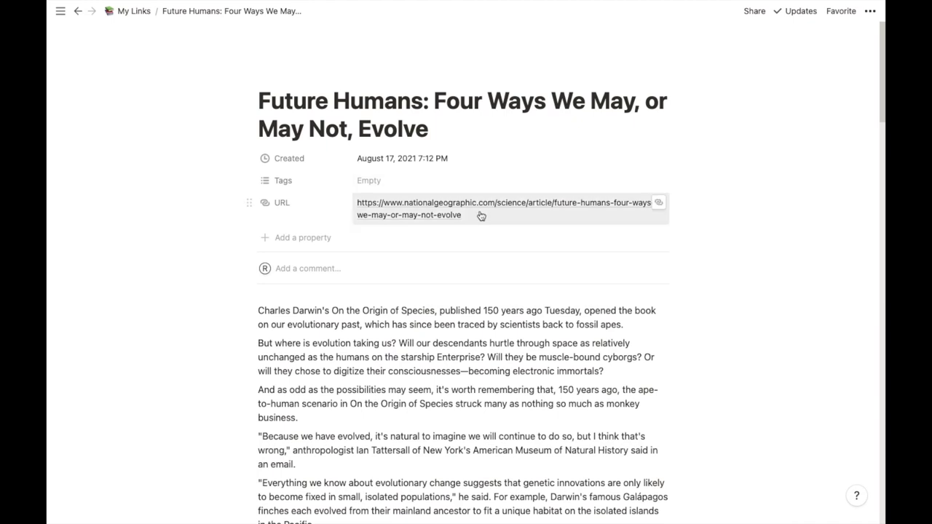
left_click(140, 16)
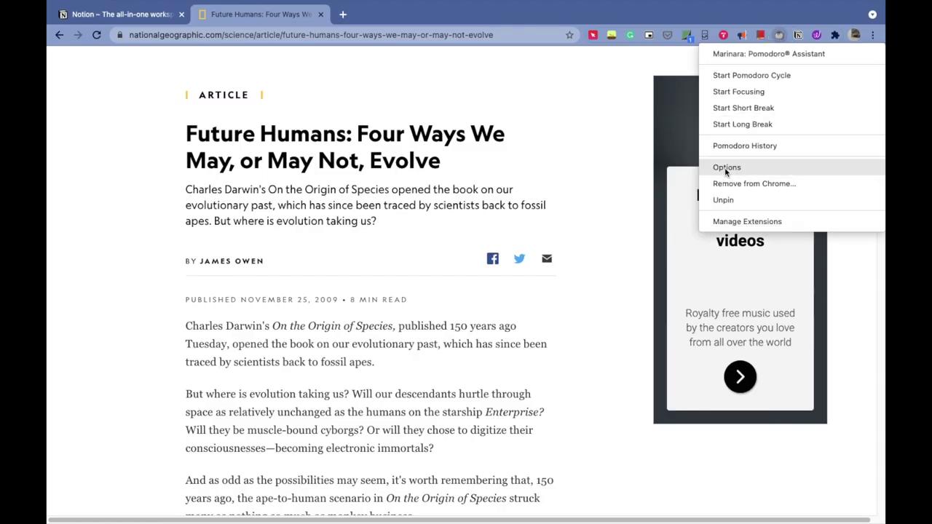
Open the Marinara extension's options and review the Focus timer sounds and completion sounds.
left_click(726, 168)
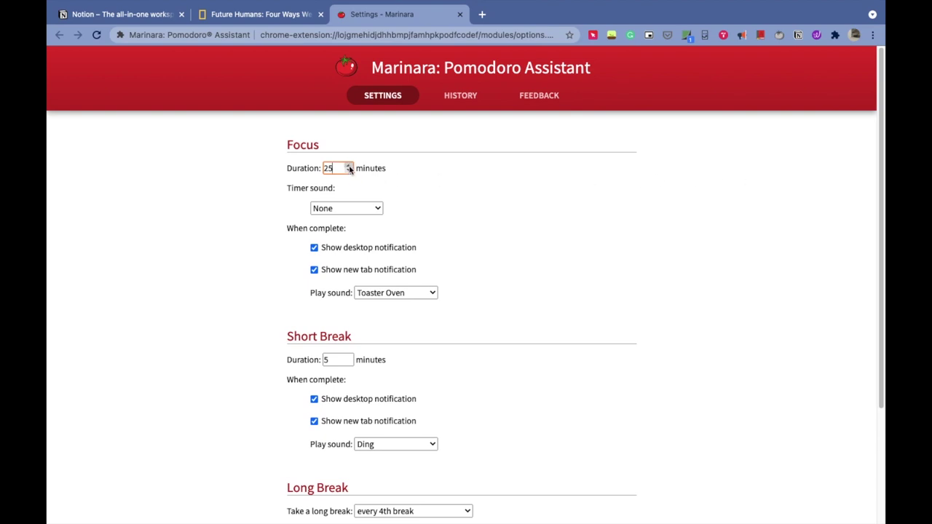
left_click(358, 210)
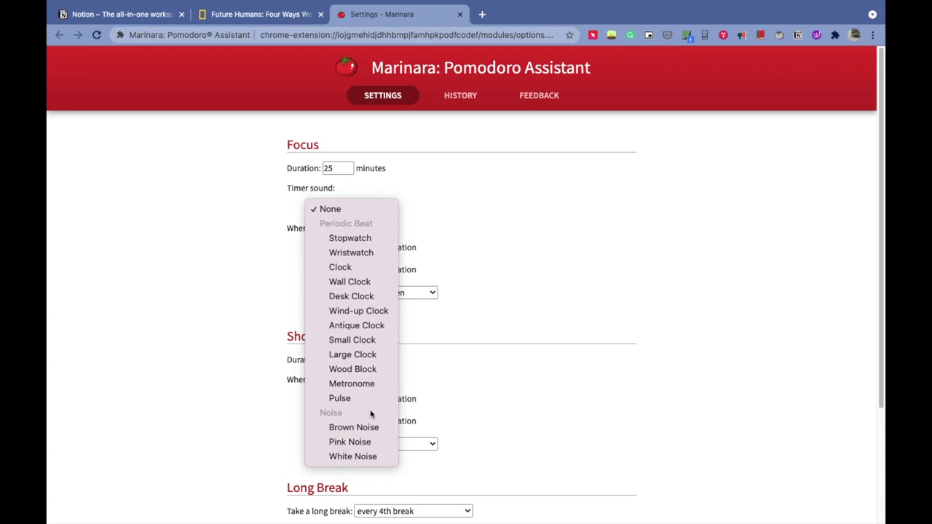
left_click(581, 280)
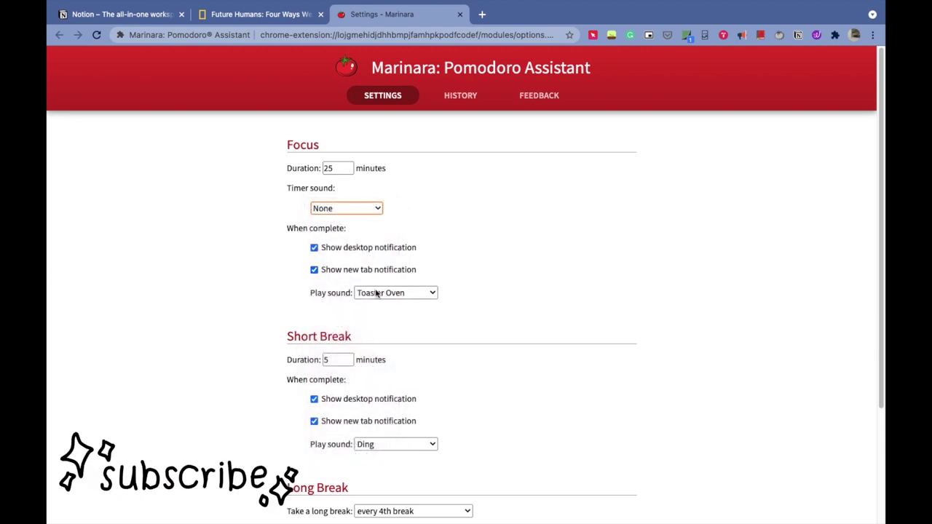
scroll(376, 292, "down", 3)
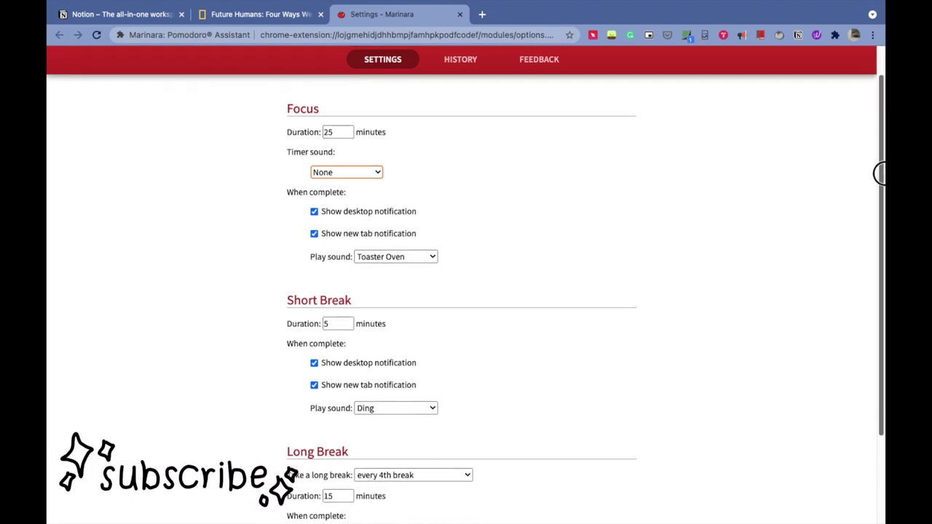
left_click(395, 188)
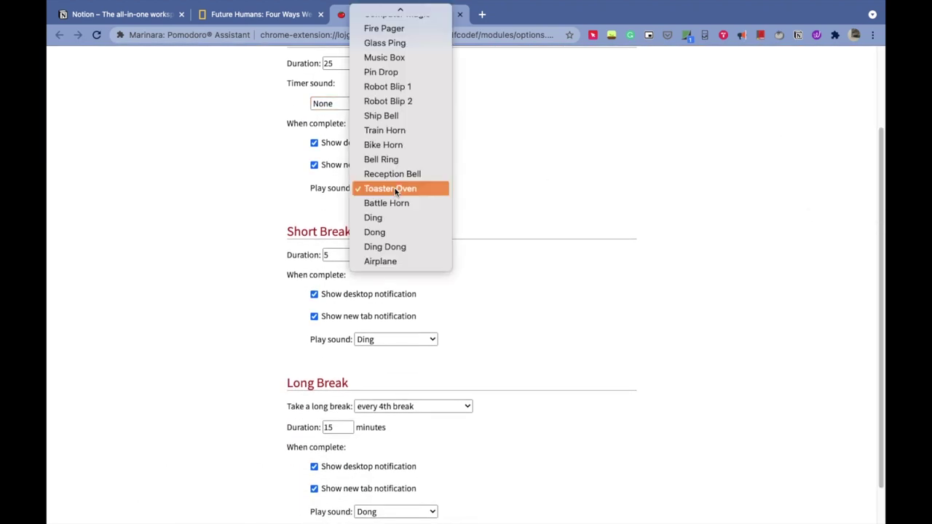
left_click(395, 191)
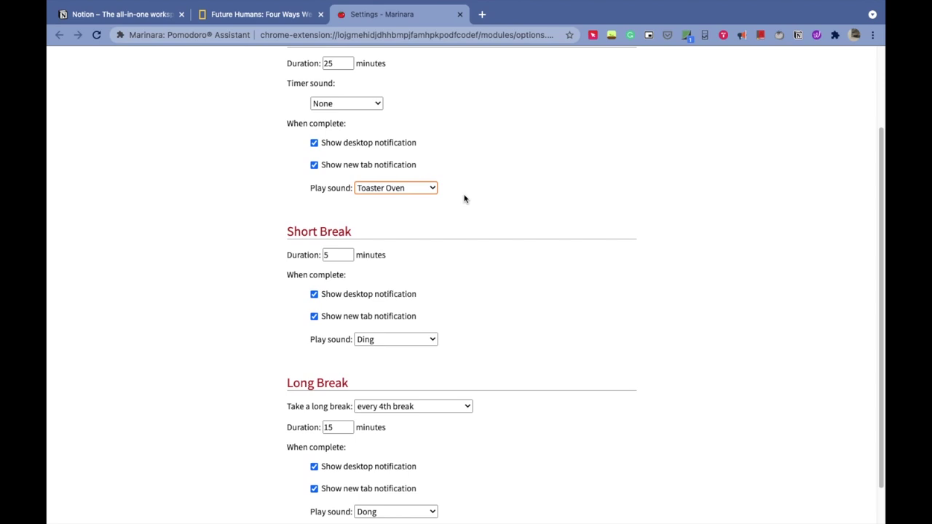
Try Reception Bell as the Focus completion sound and restore Toaster Oven.
left_click(433, 188)
left_click(372, 181)
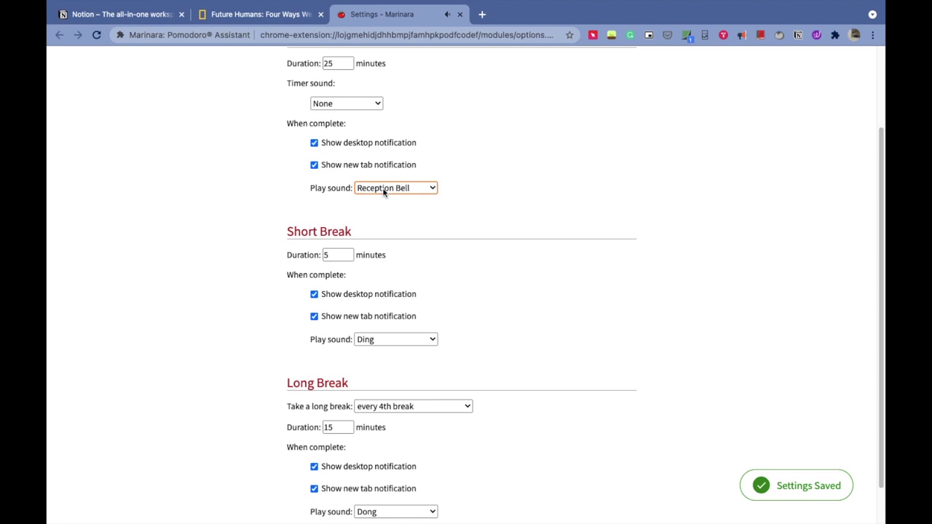
left_click(384, 192)
left_click(387, 199)
left_click(389, 189)
left_click(403, 188)
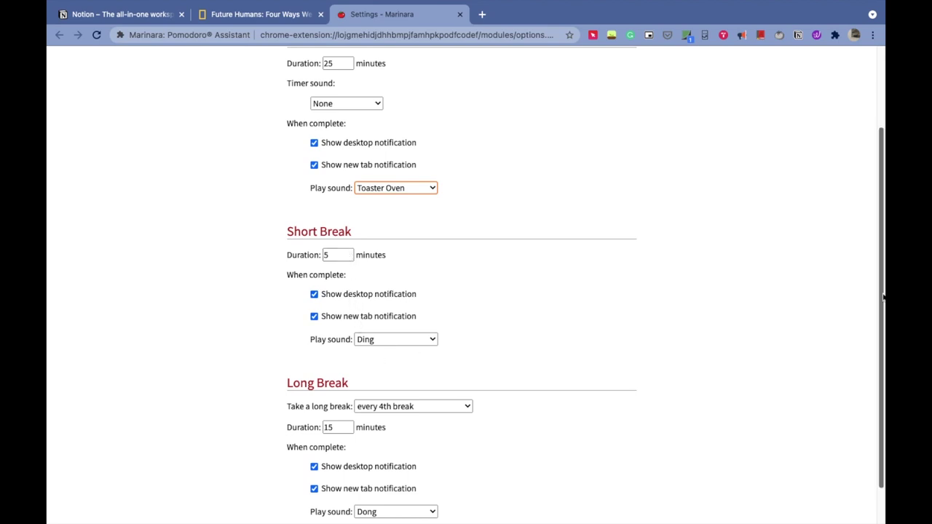
Set the long break to occur every 3rd break.
scroll(879, 294, "down", 1)
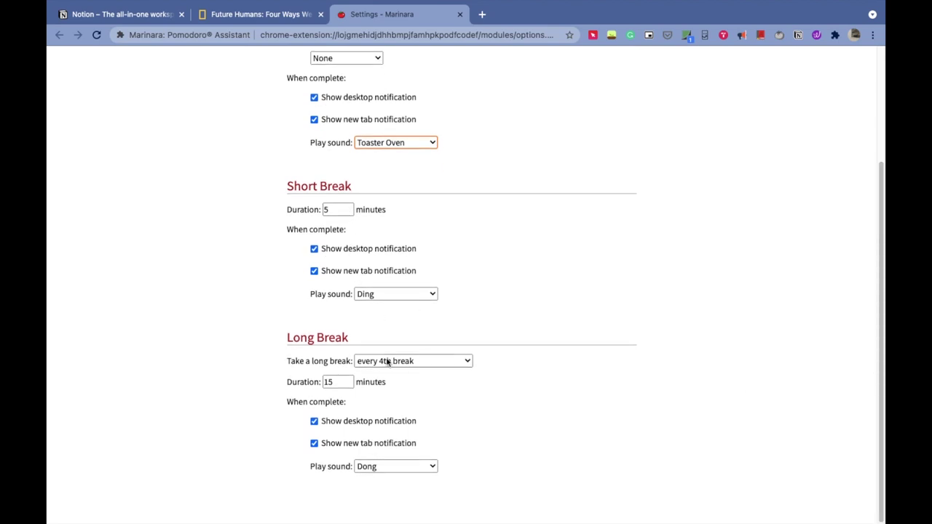
left_click(455, 360)
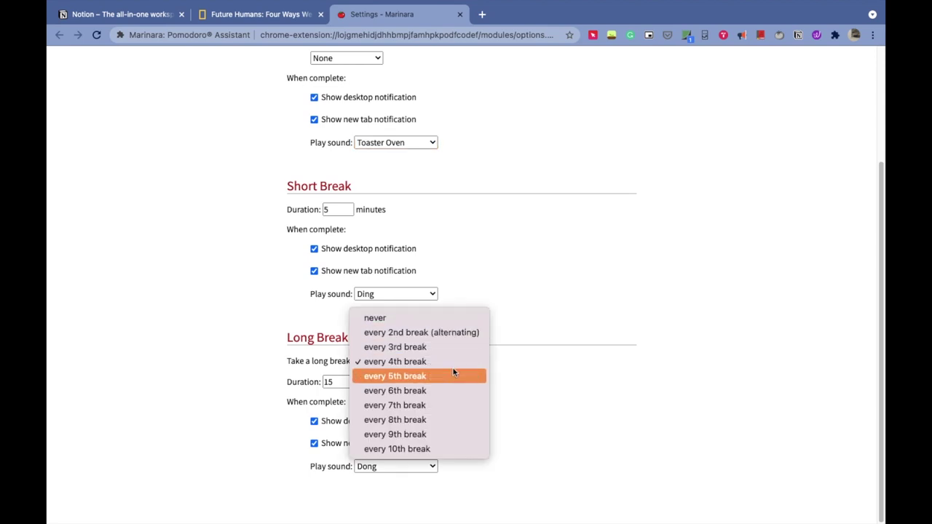
left_click(450, 348)
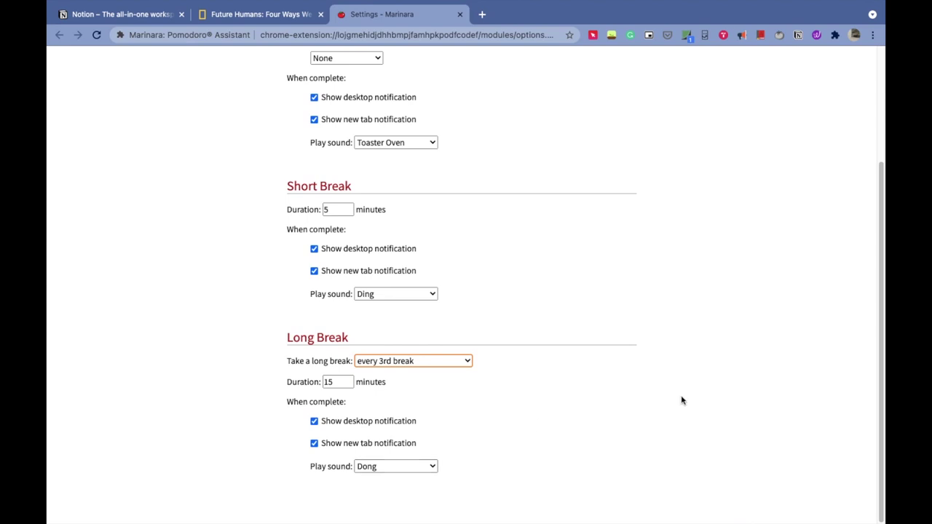
left_click(879, 378)
left_click_drag(879, 378, 876, 197)
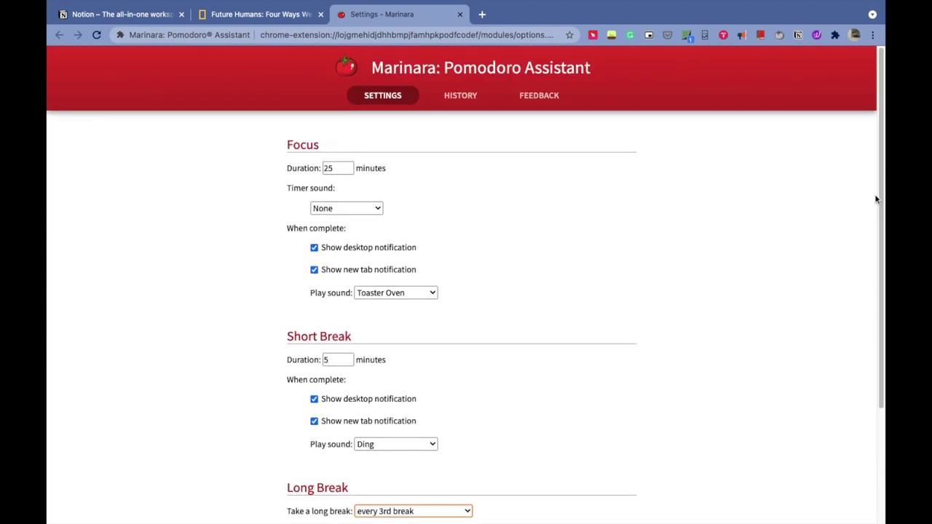
Start a Pomodoro focus session and resume its timer from the Marinara extension.
left_click(780, 36)
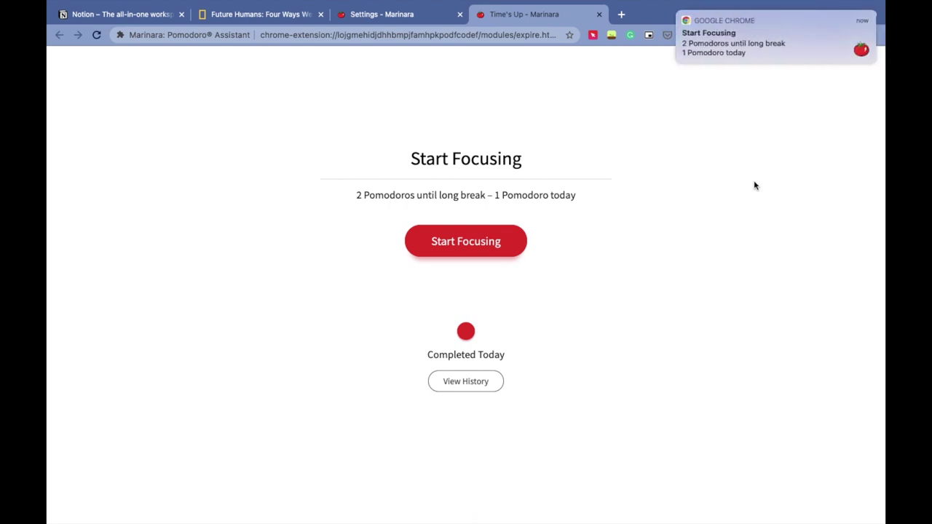
left_click(494, 254)
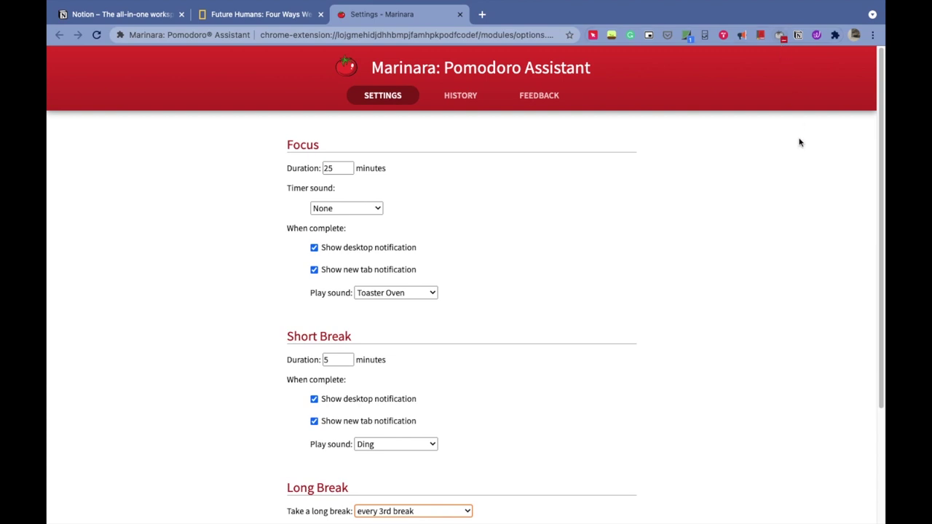
left_click(779, 37)
View the running Pomodoro timer's control options, including restarting the timer or cycle, and dismiss them.
right_click(780, 37)
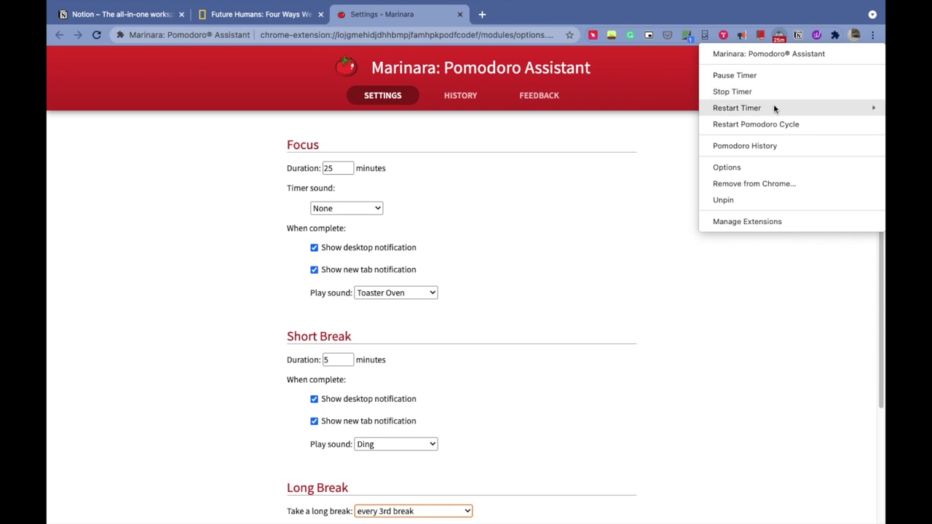
mouse_move(775, 110)
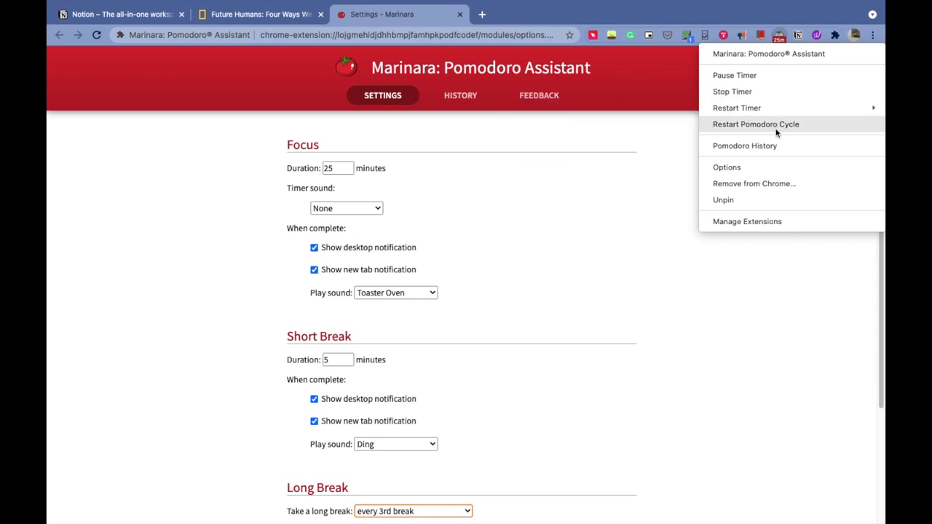
left_click(569, 304)
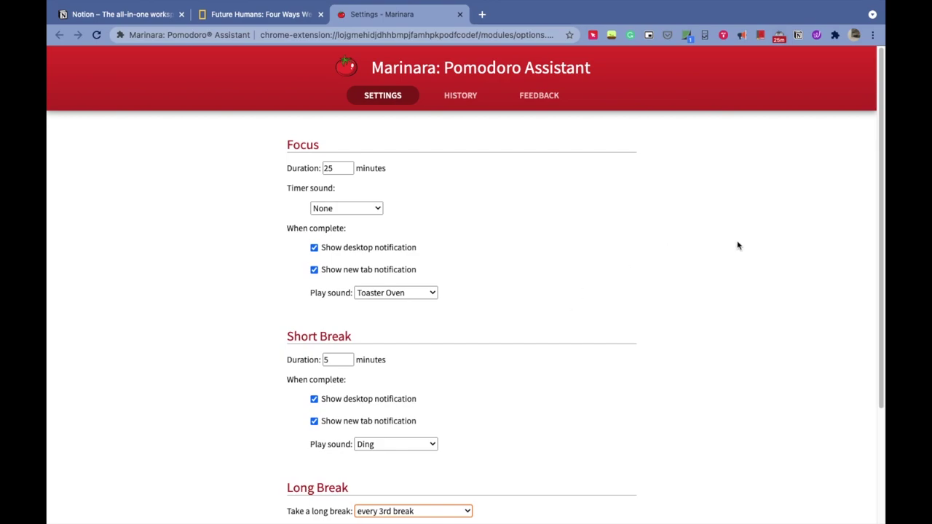